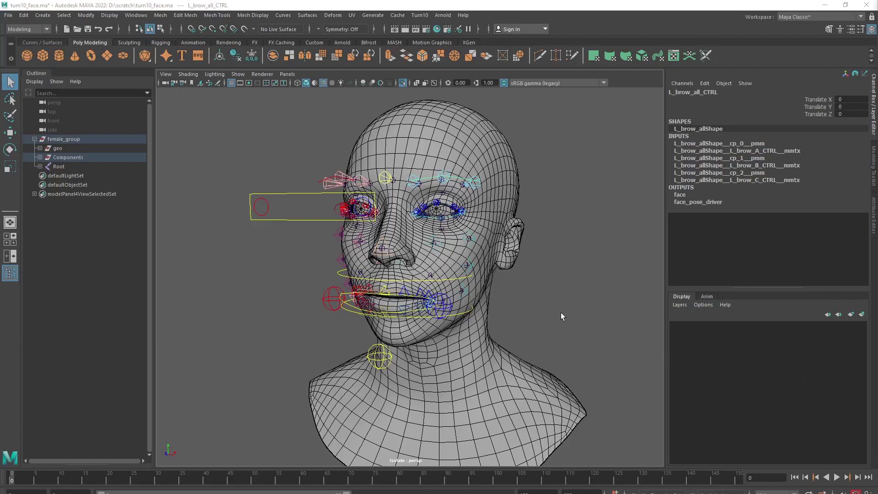
Step: Select the Root joint hierarchy and examine the facial joints through the head in wireframe display
{"action": "mouse_move", "coordinate": [560, 312]}
{"action": "left_mouse_down", "text": "alt"}
{"action": "mouse_move", "coordinate": [527, 313]}
{"action": "mouse_move", "coordinate": [551, 312]}
{"action": "left_mouse_up", "text": "alt"}
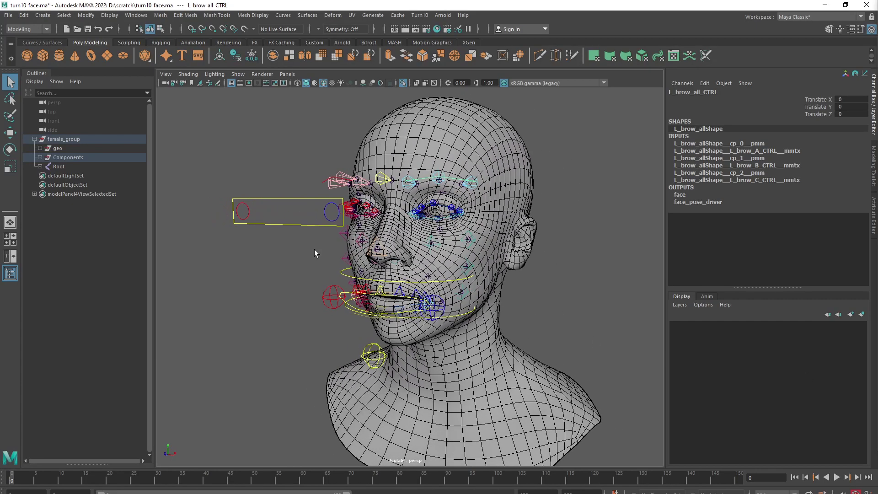
{"action": "left_click", "coordinate": [92, 167]}
{"action": "key", "text": "4"}
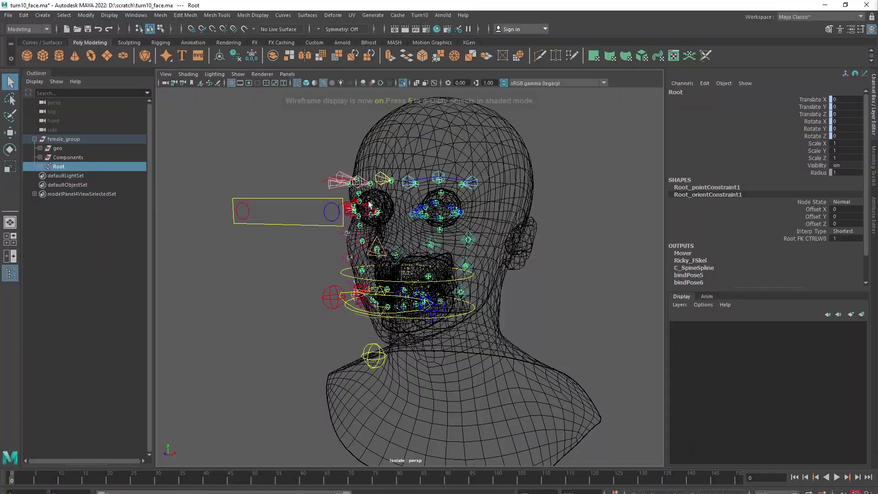
{"action": "right_click_drag", "start_coordinate": [347, 250], "coordinate": [490, 286], "text": "alt"}
{"action": "middle_click_drag", "start_coordinate": [490, 286], "coordinate": [509, 297], "text": "alt"}
{"action": "left_click_drag", "start_coordinate": [510, 298], "coordinate": [570, 293], "text": "alt"}
{"action": "middle_click_drag", "start_coordinate": [346, 193], "coordinate": [348, 231], "text": "alt"}
{"action": "left_click_drag", "start_coordinate": [348, 231], "coordinate": [393, 246], "text": "alt"}
{"action": "right_click_drag", "start_coordinate": [393, 246], "coordinate": [389, 246], "text": "alt"}
{"action": "mouse_move", "coordinate": [389, 245]}
{"action": "middle_mouse_down", "text": "alt"}
{"action": "mouse_move", "coordinate": [397, 232]}
{"action": "mouse_move", "coordinate": [434, 291]}
{"action": "middle_mouse_up", "text": "alt"}
Step: Return to shaded display and examine the joints and controls around the left eye and brow
{"action": "key", "text": "5"}
{"action": "left_click_drag", "start_coordinate": [434, 291], "coordinate": [476, 294], "text": "alt"}
{"action": "middle_click_drag", "start_coordinate": [475, 294], "coordinate": [469, 308], "text": "alt"}
{"action": "middle_click_drag", "start_coordinate": [557, 248], "coordinate": [543, 264], "text": "alt"}
{"action": "right_click_drag", "start_coordinate": [543, 265], "coordinate": [642, 269], "text": "alt"}
{"action": "middle_click_drag", "start_coordinate": [642, 269], "coordinate": [604, 357], "text": "alt"}
{"action": "left_click_drag", "start_coordinate": [604, 357], "coordinate": [558, 303], "text": "alt"}
{"action": "middle_click_drag", "start_coordinate": [558, 302], "coordinate": [555, 289], "text": "alt"}
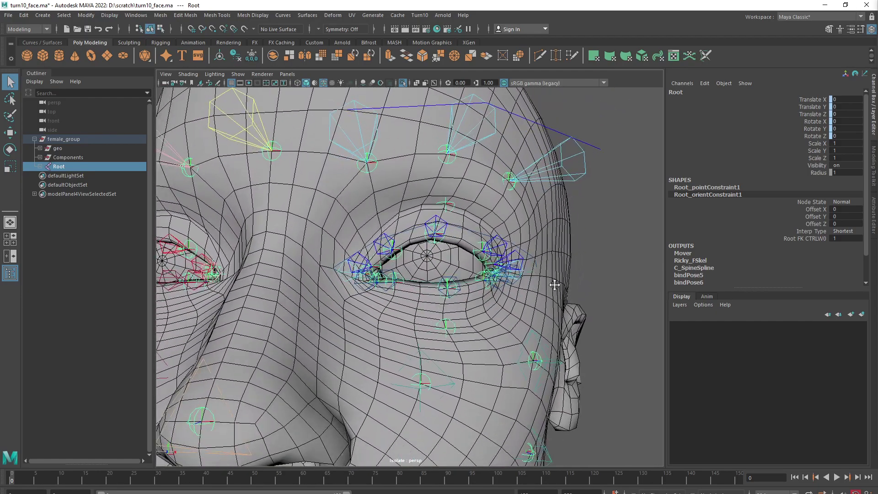
Step: Try moving the L_socket_up joint above the left eye
{"action": "right_click_drag", "start_coordinate": [555, 288], "coordinate": [590, 303], "text": "alt"}
{"action": "left_click", "coordinate": [464, 200]}
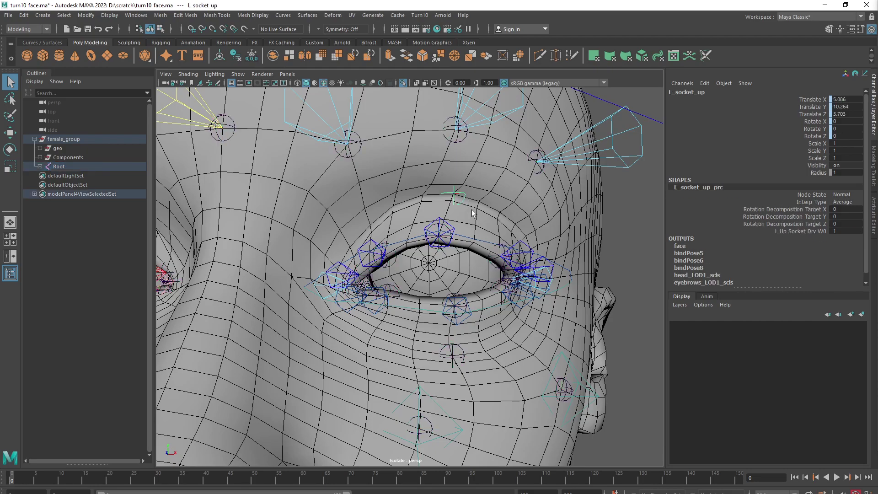
{"action": "key", "text": "w"}
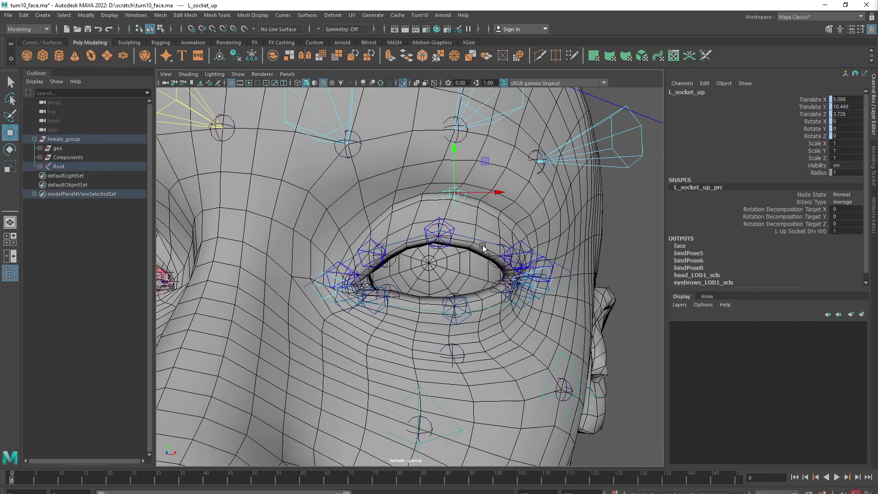
{"action": "middle_click_drag", "start_coordinate": [484, 247], "coordinate": [484, 244]}
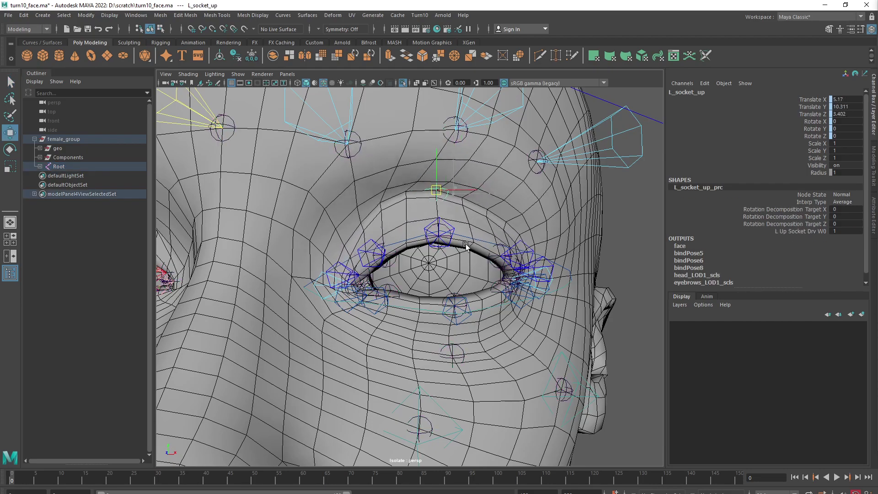
Step: Test-move the brow controls L_brow_C_CTRL and L_brow_B_CTRL, undoing each move
{"action": "left_click", "coordinate": [613, 138]}
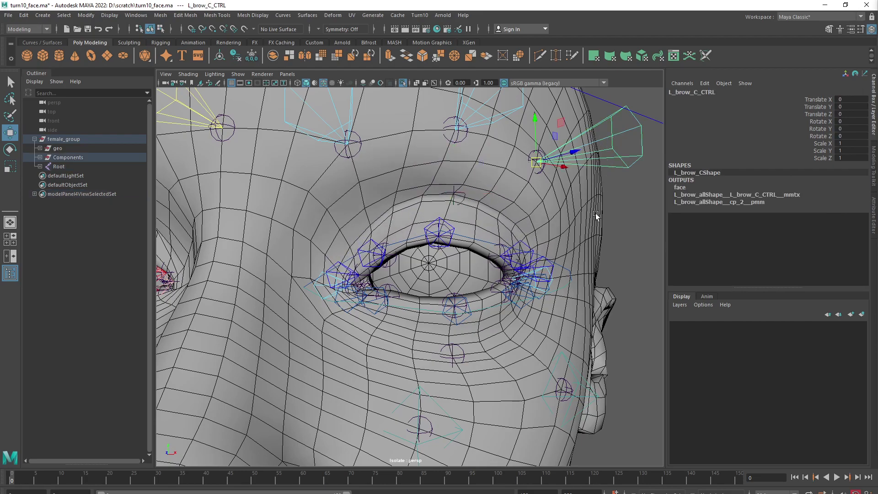
{"action": "middle_click_drag", "start_coordinate": [596, 215], "coordinate": [583, 190]}
{"action": "key", "text": "ctrl+z"}
{"action": "right_click_drag", "start_coordinate": [509, 168], "coordinate": [474, 166], "text": "alt"}
{"action": "left_click", "coordinate": [463, 153]}
{"action": "middle_click_drag", "start_coordinate": [499, 183], "coordinate": [482, 177]}
{"action": "key", "text": "ctrl+z"}
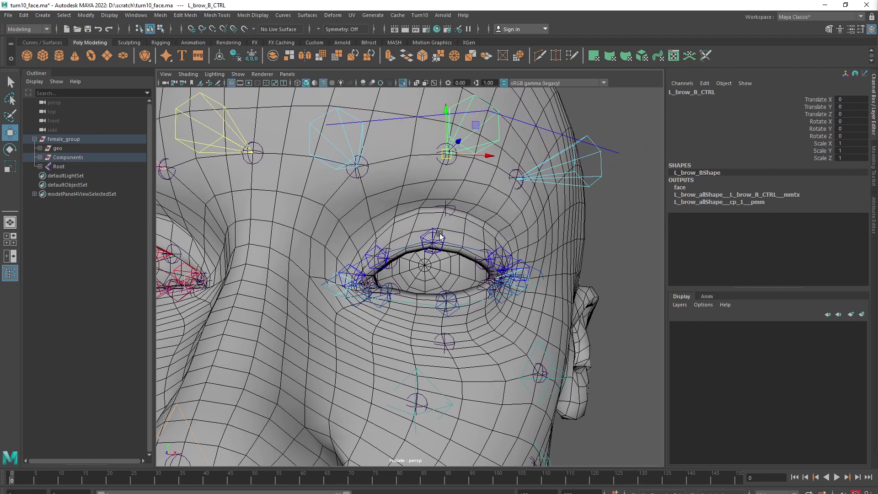
Step: Test-move the left upper eyelid controls, including L_uplid_D_CTRL, undoing each move
{"action": "left_click", "coordinate": [440, 234]}
{"action": "middle_click_drag", "start_coordinate": [461, 279], "coordinate": [483, 250]}
{"action": "key", "text": "ctrl+z"}
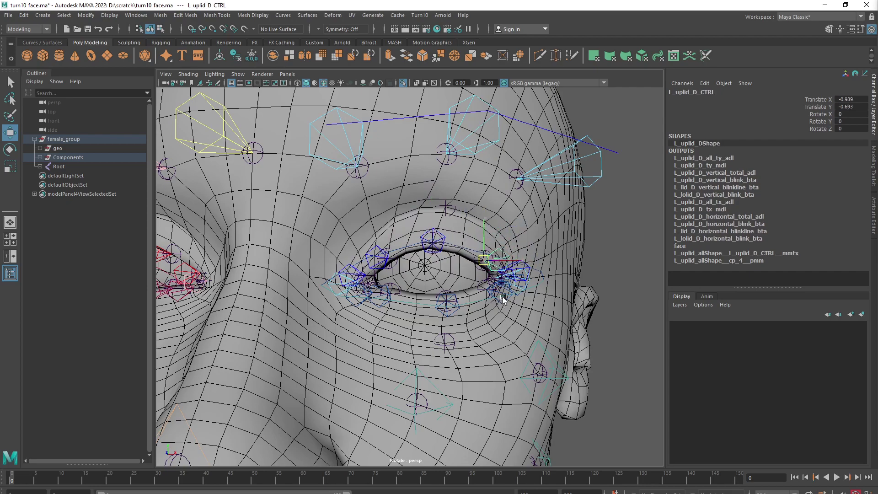
{"action": "left_click", "coordinate": [506, 267]}
{"action": "left_click", "coordinate": [464, 249]}
{"action": "middle_click_drag", "start_coordinate": [464, 249], "coordinate": [475, 268]}
{"action": "key", "text": "ctrl+z"}
Step: Test-move the L_brow_all_CTRL curve above the left eye and undo the move
{"action": "left_click", "coordinate": [539, 125]}
{"action": "left_click", "coordinate": [539, 126]}
{"action": "middle_click_drag", "start_coordinate": [521, 157], "coordinate": [522, 137]}
{"action": "key", "text": "ctrl+z"}
{"action": "key", "text": "ctrl+z"}
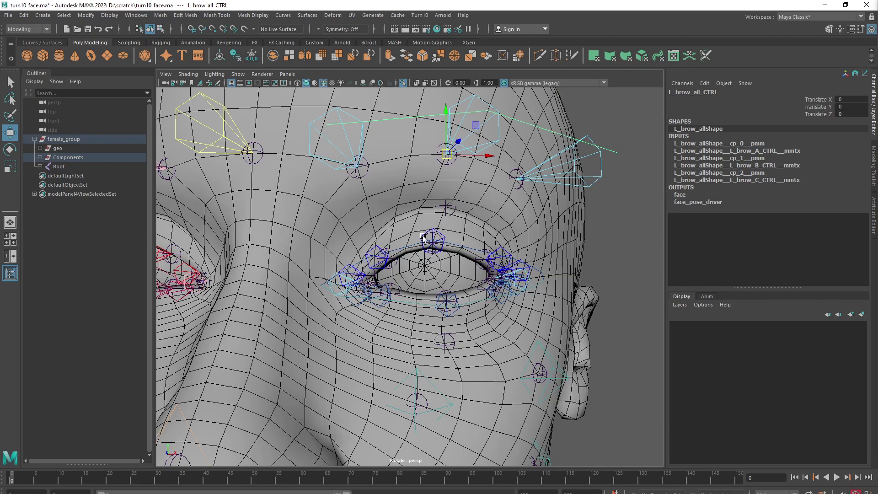
Step: Set the Translate Z of C_eye_aim_CTRL to -10
{"action": "right_click_drag", "start_coordinate": [526, 243], "coordinate": [416, 221], "text": "alt"}
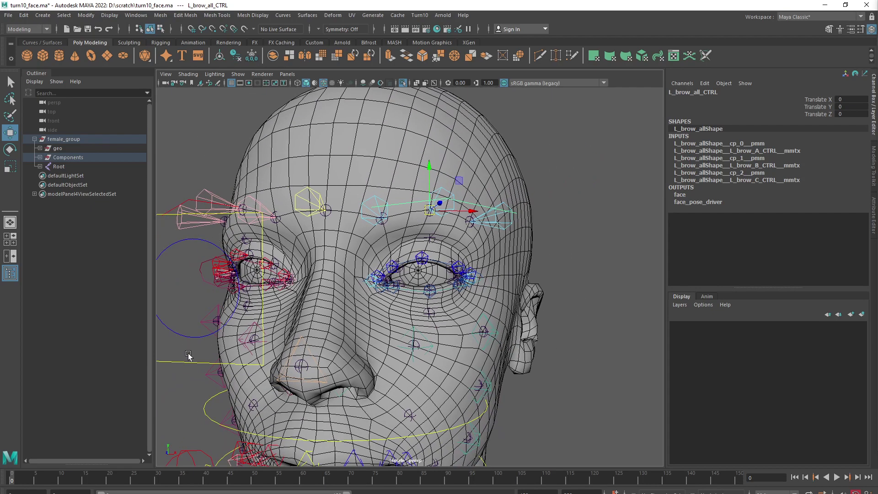
{"action": "left_click", "coordinate": [187, 363]}
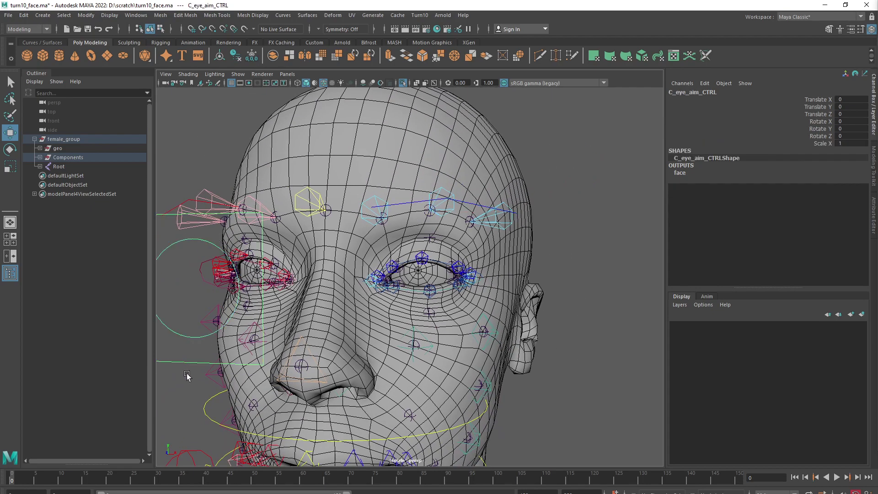
{"action": "left_click", "coordinate": [845, 114]}
{"action": "type", "text": "-10"}
{"action": "key", "text": "Return"}
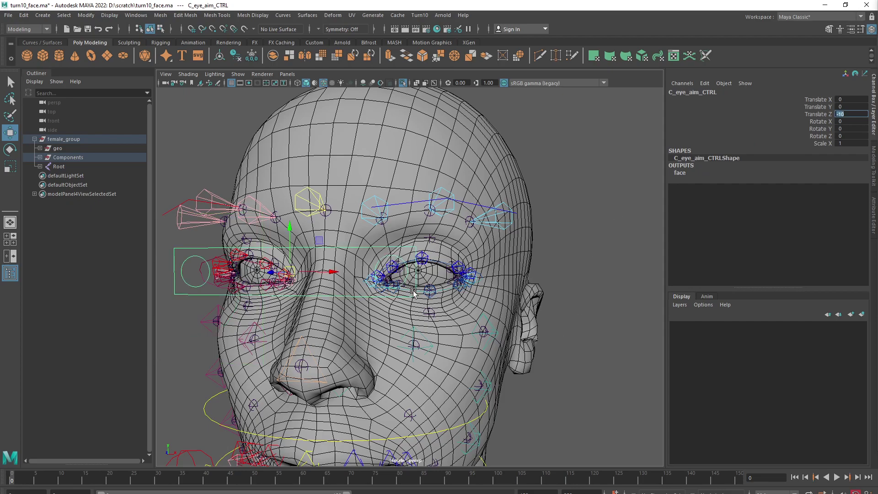
Step: Select L_eye_aim_CTRL to frame the left eye up close, and hide the Root joint hierarchy
{"action": "left_click_drag", "start_coordinate": [414, 289], "coordinate": [456, 291], "text": "alt"}
{"action": "left_click", "coordinate": [511, 267]}
{"action": "key", "text": "f"}
{"action": "right_click_drag", "start_coordinate": [510, 337], "coordinate": [544, 350], "text": "alt"}
{"action": "mouse_move", "coordinate": [545, 350]}
{"action": "left_mouse_down", "text": "alt"}
{"action": "mouse_move", "coordinate": [556, 361]}
{"action": "mouse_move", "coordinate": [530, 350]}
{"action": "left_mouse_up", "text": "alt"}
{"action": "middle_click_drag", "start_coordinate": [529, 349], "coordinate": [555, 361], "text": "alt"}
{"action": "right_click_drag", "start_coordinate": [555, 361], "coordinate": [574, 375], "text": "alt"}
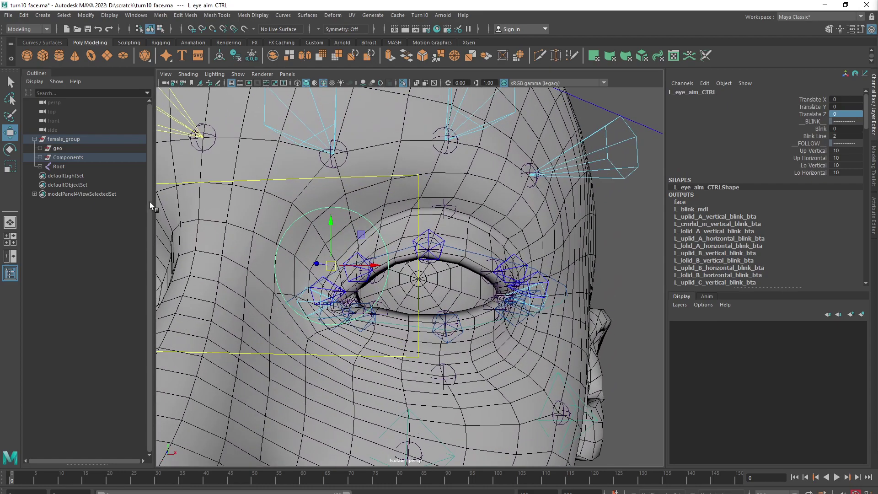
{"action": "left_click", "coordinate": [85, 167]}
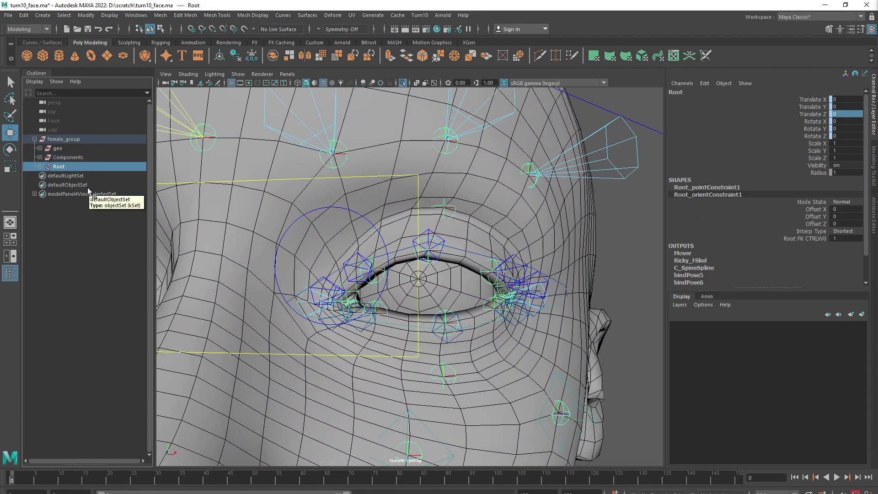
{"action": "key", "text": "ctrl+h"}
Step: Set the Up Vertical follow of L_eye_aim_CTRL to 0 and move the control around to test the upper lid
{"action": "left_click", "coordinate": [351, 208]}
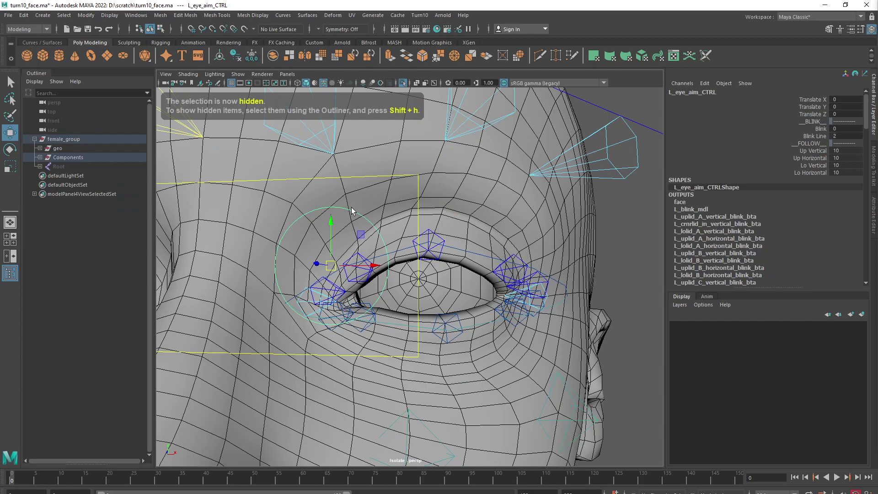
{"action": "middle_click_drag", "start_coordinate": [486, 395], "coordinate": [503, 284]}
{"action": "left_click", "coordinate": [821, 150]}
{"action": "middle_click_drag", "start_coordinate": [562, 270], "coordinate": [482, 278]}
{"action": "key", "text": "w"}
{"action": "middle_click_drag", "start_coordinate": [505, 325], "coordinate": [596, 422]}
{"action": "key", "text": "ctrl+z"}
Step: Test the aim control with Up Horizontal at 0, and set Up Vertical and Up Horizontal together to 6.9
{"action": "left_click", "coordinate": [822, 158]}
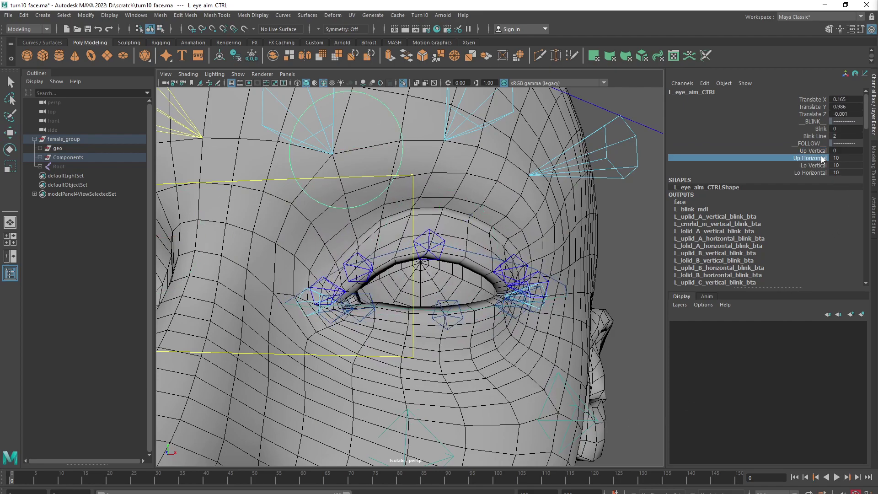
{"action": "middle_click_drag", "start_coordinate": [476, 263], "coordinate": [536, 321]}
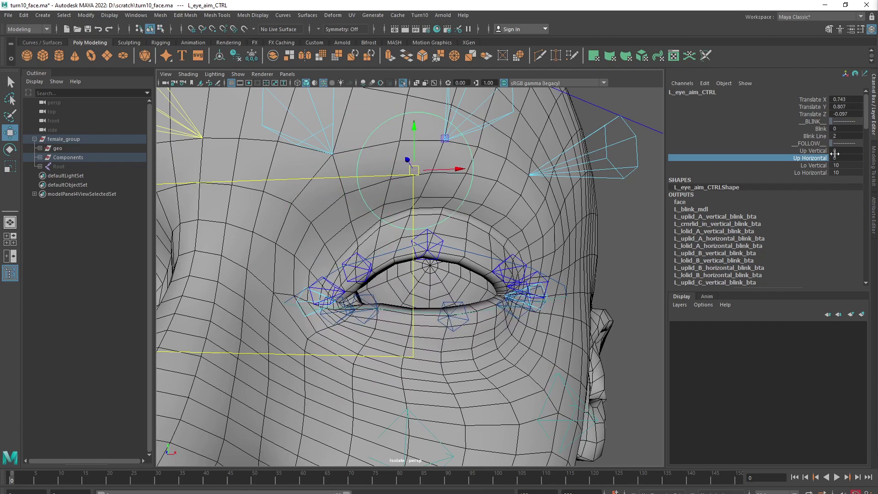
{"action": "left_click_drag", "start_coordinate": [823, 152], "coordinate": [822, 159]}
{"action": "middle_click_drag", "start_coordinate": [535, 285], "coordinate": [675, 253]}
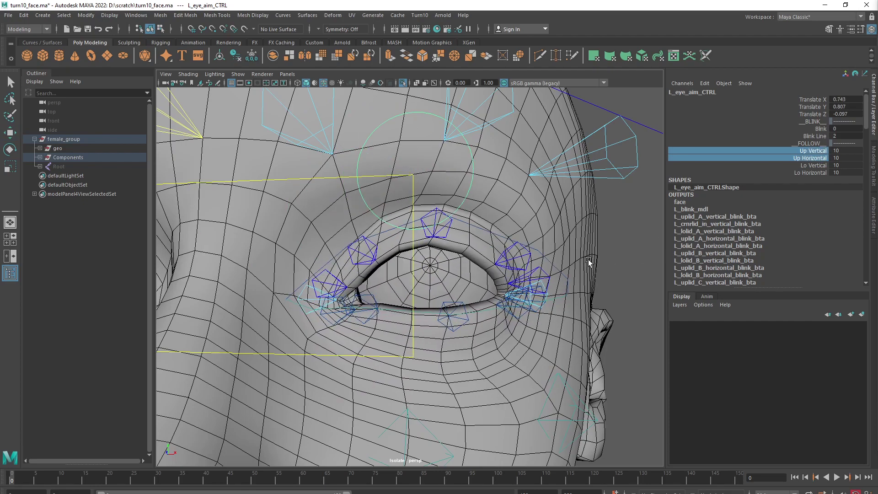
{"action": "middle_click_drag", "start_coordinate": [587, 259], "coordinate": [567, 260]}
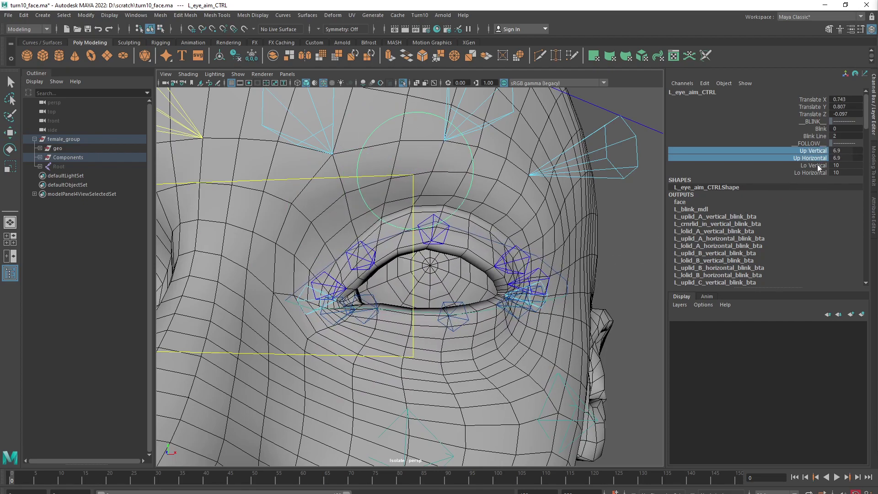
Step: Set Lo Vertical and Lo Horizontal of L_eye_aim_CTRL to 3.4 and move the control to test the lower lid
{"action": "left_click_drag", "start_coordinate": [819, 165], "coordinate": [819, 172]}
{"action": "middle_click_drag", "start_coordinate": [573, 286], "coordinate": [611, 238]}
{"action": "key", "text": "w"}
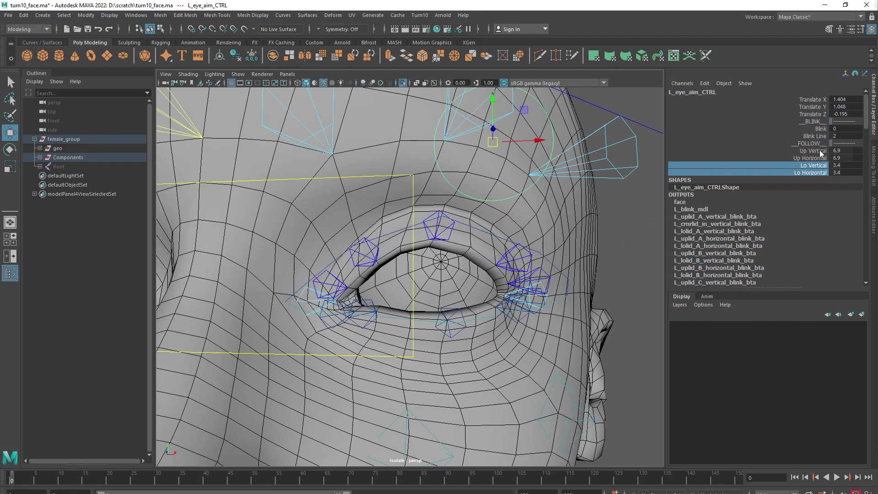
Step: Set all four eyelid follow attributes to 10 and move L_eye_aim_CTRL back near its centre
{"action": "left_click_drag", "start_coordinate": [821, 152], "coordinate": [819, 173]}
{"action": "middle_click_drag", "start_coordinate": [565, 242], "coordinate": [585, 242]}
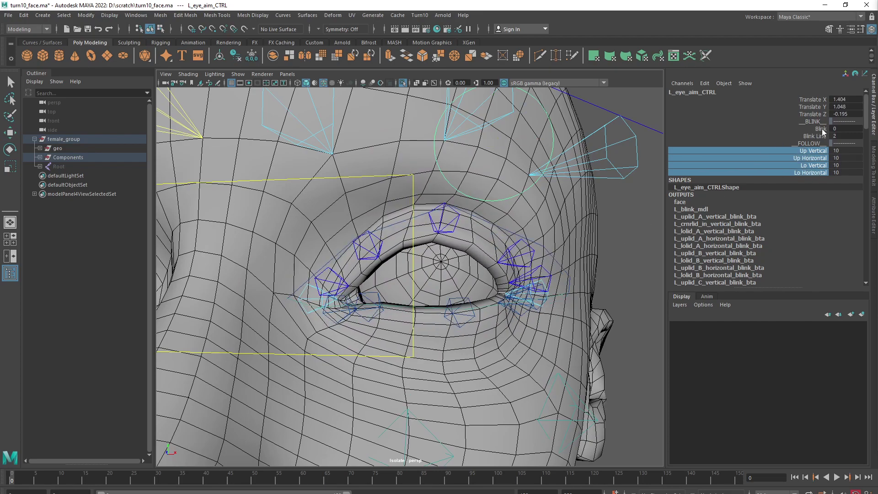
{"action": "key", "text": "w"}
{"action": "middle_click_drag", "start_coordinate": [572, 201], "coordinate": [395, 324]}
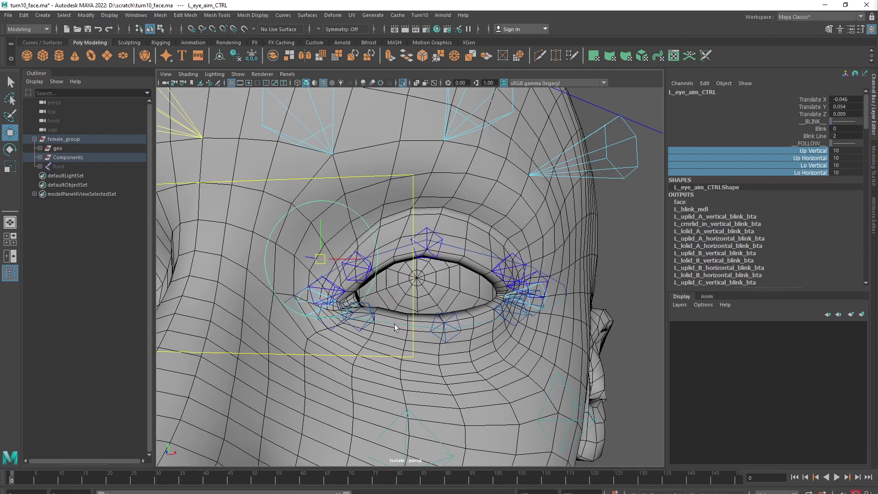
Step: Close the left eye with Blink at 10.1, set Blink Line to 0, and test the blink again
{"action": "left_click", "coordinate": [819, 128]}
{"action": "middle_click_drag", "start_coordinate": [567, 257], "coordinate": [595, 254]}
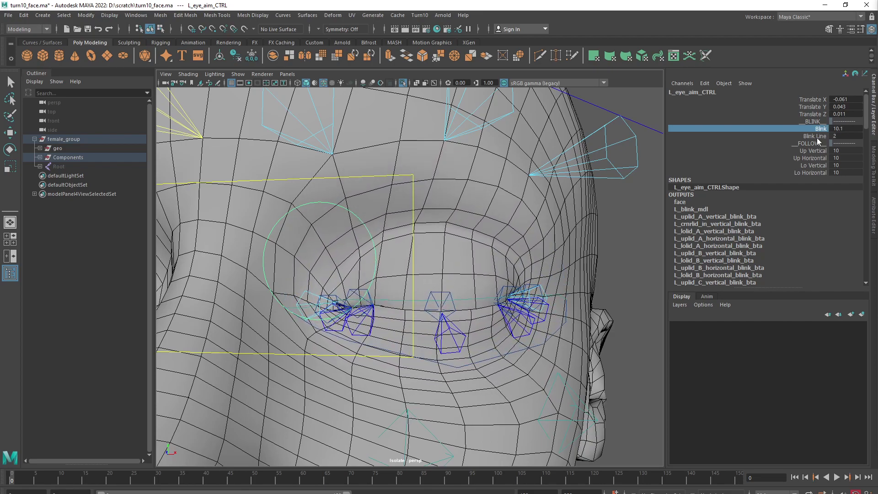
{"action": "left_click", "coordinate": [817, 137]}
{"action": "middle_click_drag", "start_coordinate": [506, 256], "coordinate": [442, 264]}
{"action": "left_click", "coordinate": [819, 128]}
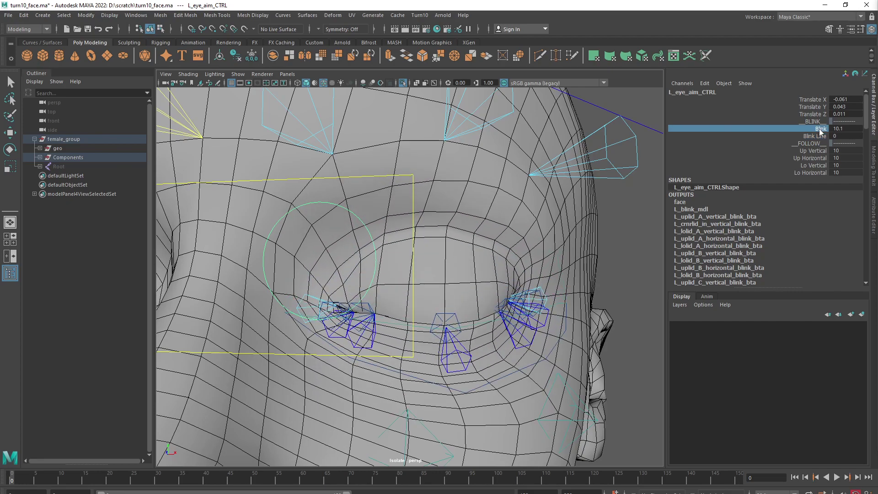
{"action": "mouse_move", "coordinate": [617, 224]}
{"action": "middle_mouse_down"}
{"action": "mouse_move", "coordinate": [581, 226]}
{"action": "mouse_move", "coordinate": [612, 225]}
{"action": "middle_mouse_up"}
Step: Set Blink Line to 10 and test the blink, ending with Blink at 9.9
{"action": "left_click", "coordinate": [813, 137]}
{"action": "middle_click_drag", "start_coordinate": [530, 280], "coordinate": [608, 251]}
{"action": "left_click", "coordinate": [819, 129]}
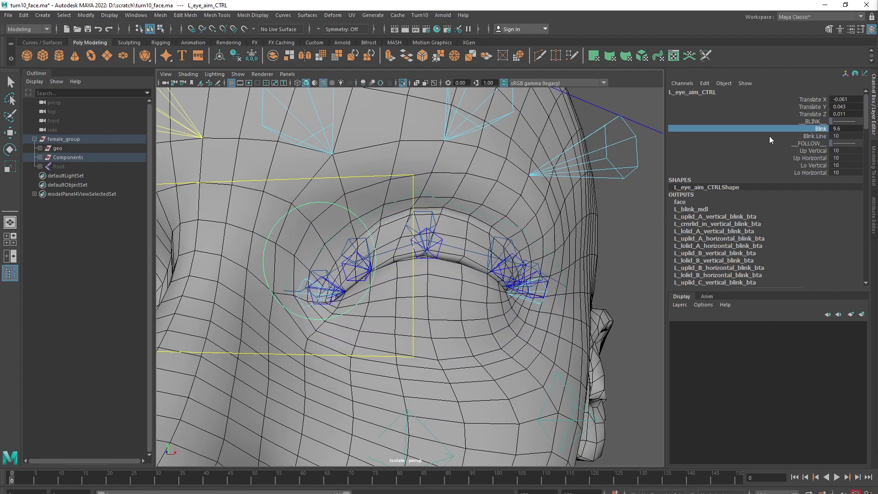
{"action": "mouse_move", "coordinate": [645, 204]}
{"action": "middle_mouse_down"}
{"action": "mouse_move", "coordinate": [599, 224]}
{"action": "mouse_move", "coordinate": [639, 212]}
{"action": "middle_mouse_up"}
Step: Set Blink Line to 2 and move L_eye_aim_CTRL around to test the closed eyelids
{"action": "left_click", "coordinate": [835, 136]}
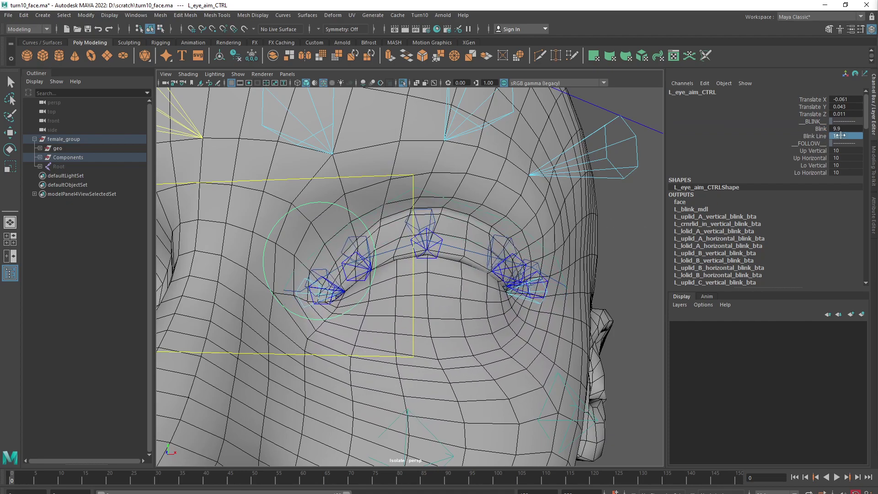
{"action": "type", "text": "2"}
{"action": "key", "text": "Return"}
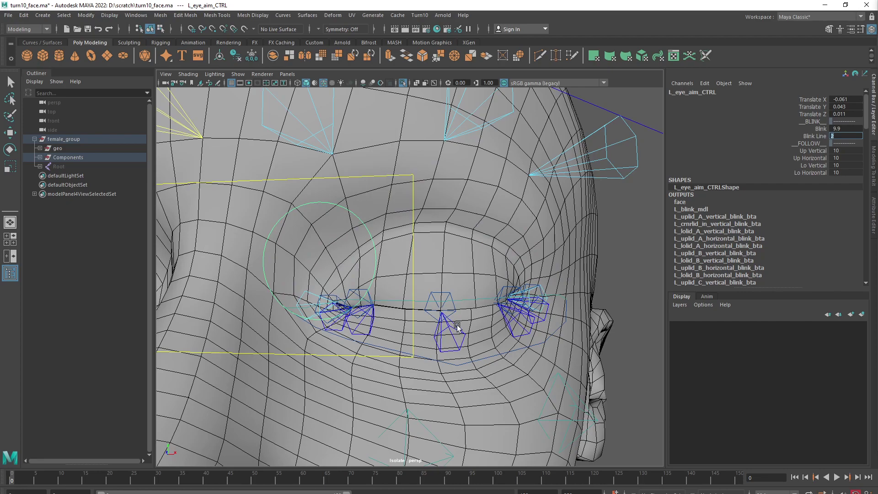
{"action": "key", "text": "w"}
{"action": "middle_click_drag", "start_coordinate": [486, 347], "coordinate": [655, 269]}
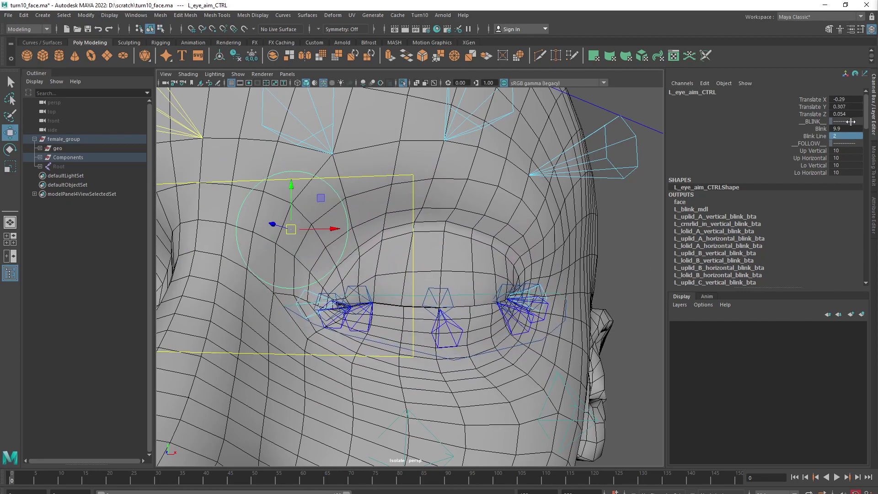
{"action": "middle_click_drag", "start_coordinate": [410, 231], "coordinate": [489, 313]}
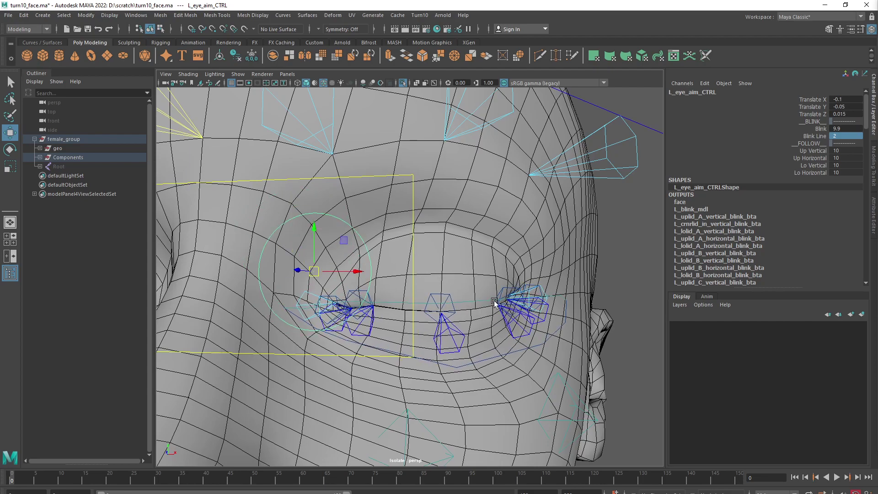
Step: Set the Blink of L_eye_aim_CTRL to 0
{"action": "double_click", "coordinate": [839, 127]}
{"action": "type", "text": "0"}
{"action": "key", "text": "Return"}
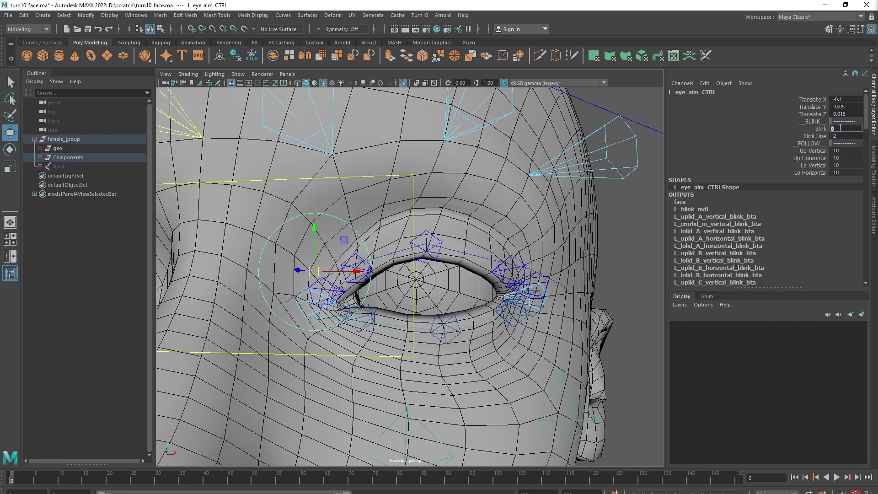
Step: Reshape the left eyelids by raising L_uplid_C_CTRL and lowering L_uplid_D_CTRL and L_lolid_D_CTRL
{"action": "left_click", "coordinate": [429, 235]}
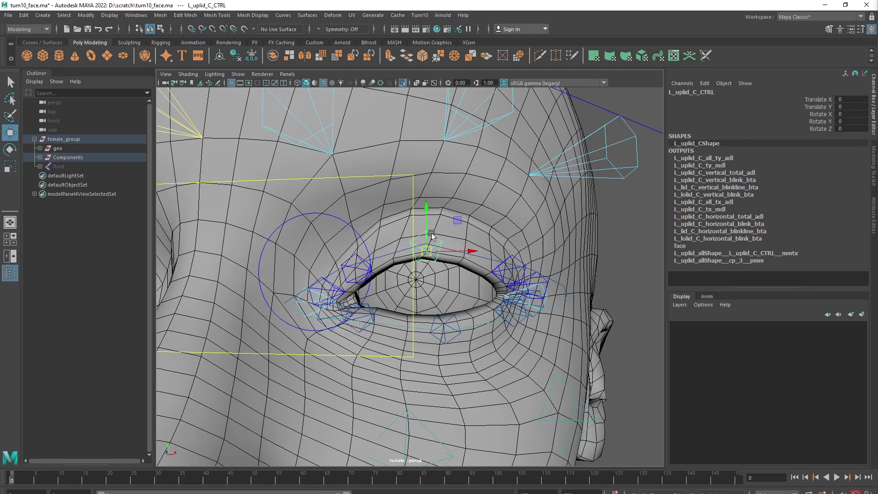
{"action": "middle_click_drag", "start_coordinate": [451, 291], "coordinate": [451, 273]}
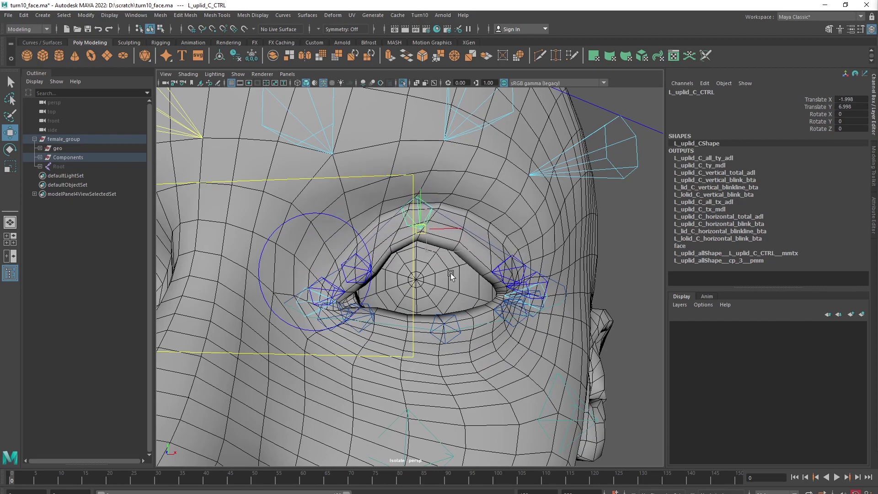
{"action": "left_click", "coordinate": [508, 259]}
{"action": "middle_click_drag", "start_coordinate": [492, 323], "coordinate": [482, 347]}
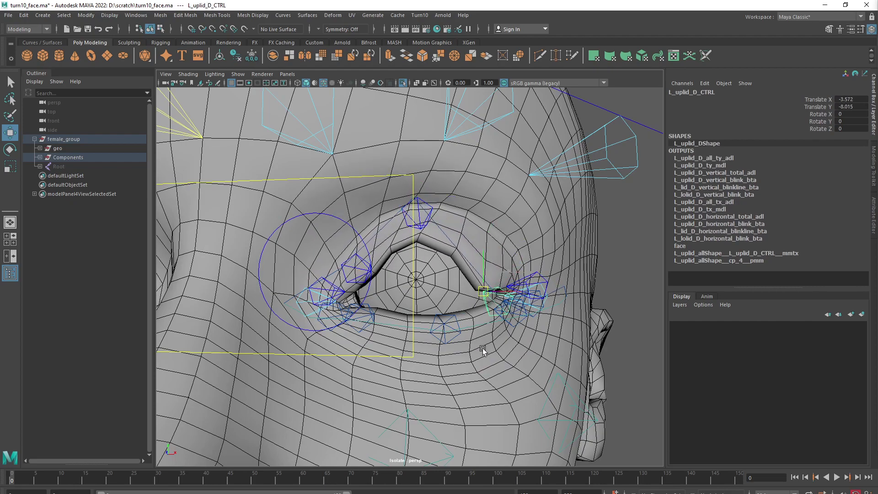
{"action": "left_click", "coordinate": [519, 323]}
{"action": "middle_click_drag", "start_coordinate": [519, 323], "coordinate": [503, 415]}
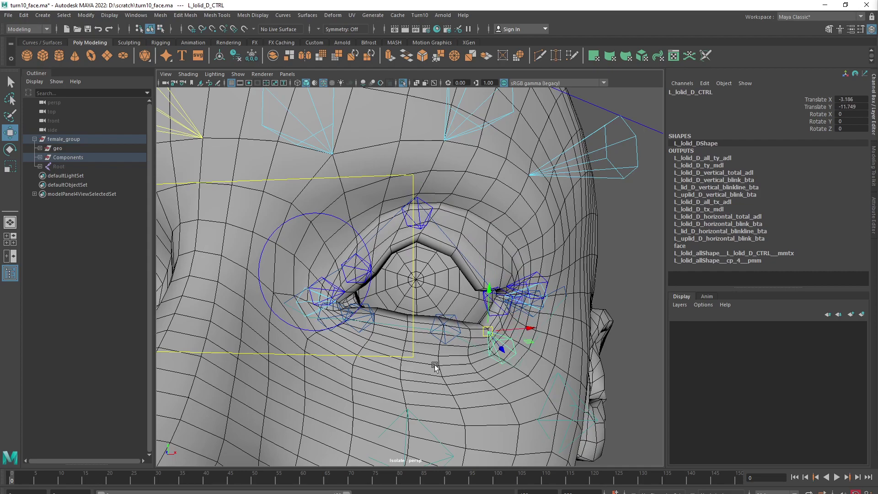
Step: Raise L_lolid_C_CTRL, and close the reshaped left eye by increasing the Blink of L_eye_aim_CTRL to 10.4
{"action": "left_click", "coordinate": [455, 315]}
{"action": "middle_click_drag", "start_coordinate": [464, 383], "coordinate": [427, 342]}
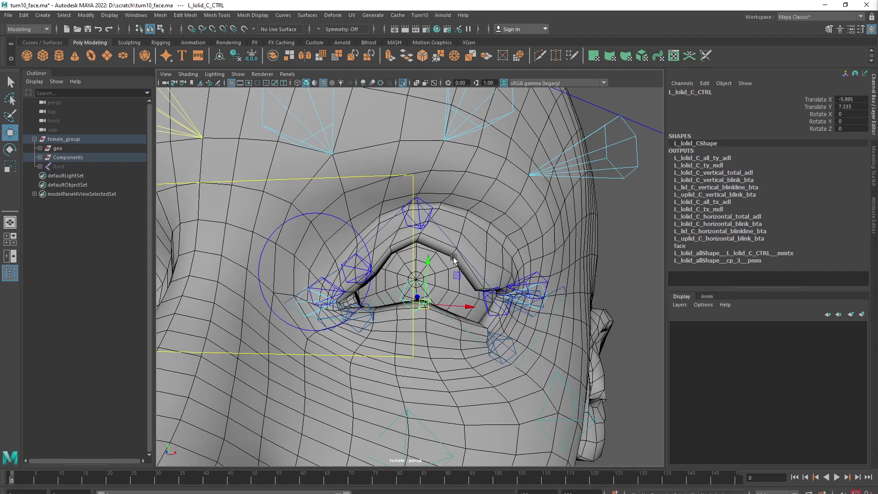
{"action": "left_click", "coordinate": [357, 234]}
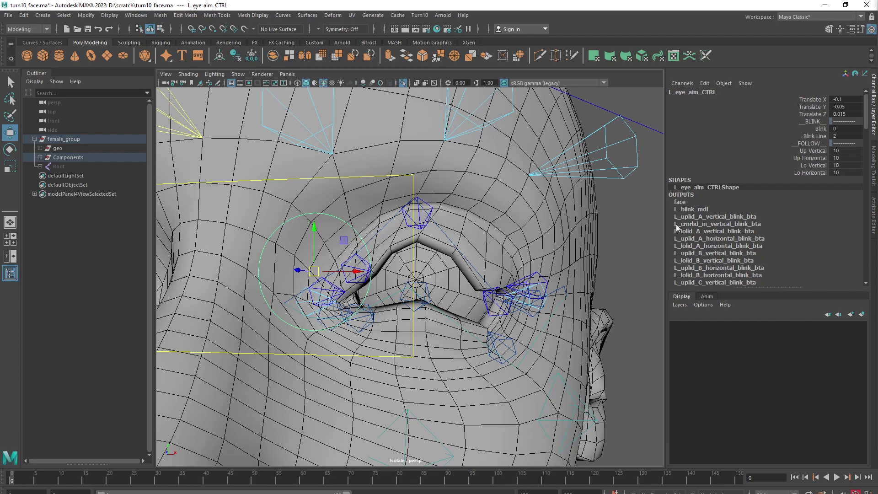
{"action": "left_click", "coordinate": [821, 128]}
{"action": "middle_click_drag", "start_coordinate": [548, 202], "coordinate": [590, 213]}
Step: With the left eye closed, shift the paired upper and lower D lid controls, and likewise the paired C lid controls
{"action": "left_click", "coordinate": [509, 334]}
{"action": "key", "text": "w"}
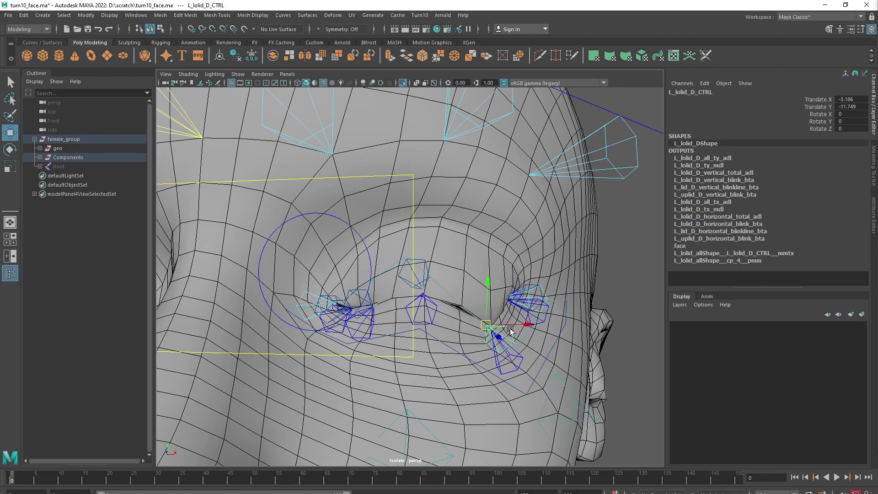
{"action": "left_click", "coordinate": [523, 363], "text": "shift"}
{"action": "middle_click_drag", "start_coordinate": [524, 405], "coordinate": [514, 329]}
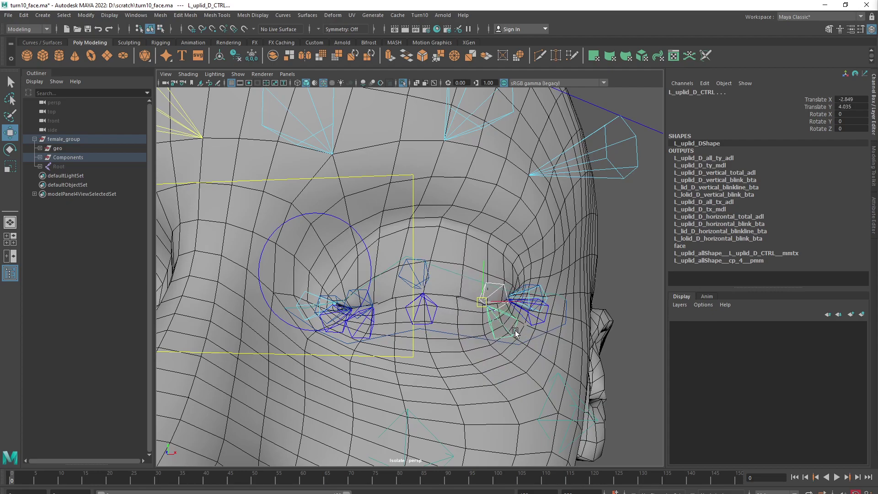
{"action": "left_click", "coordinate": [426, 272]}
{"action": "middle_click_drag", "start_coordinate": [450, 334], "coordinate": [447, 361]}
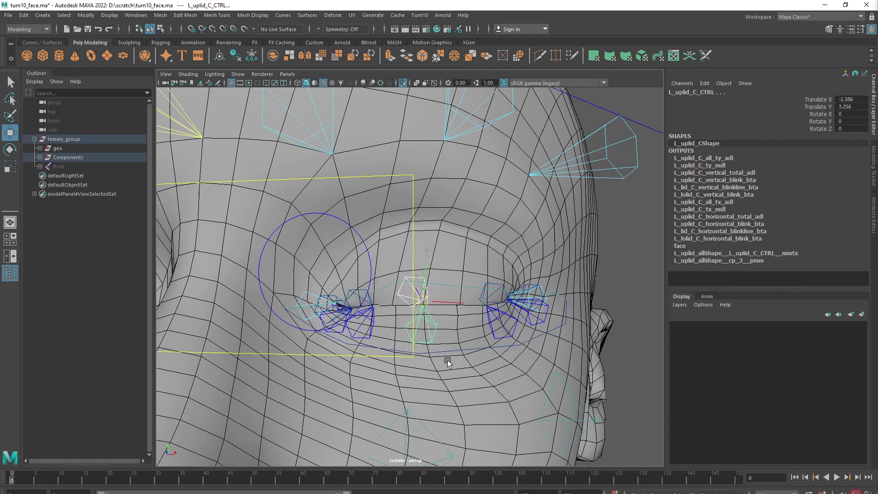
Step: Reopen the left eye by lowering the Blink of L_eye_aim_CTRL to -1.8
{"action": "left_click", "coordinate": [355, 232]}
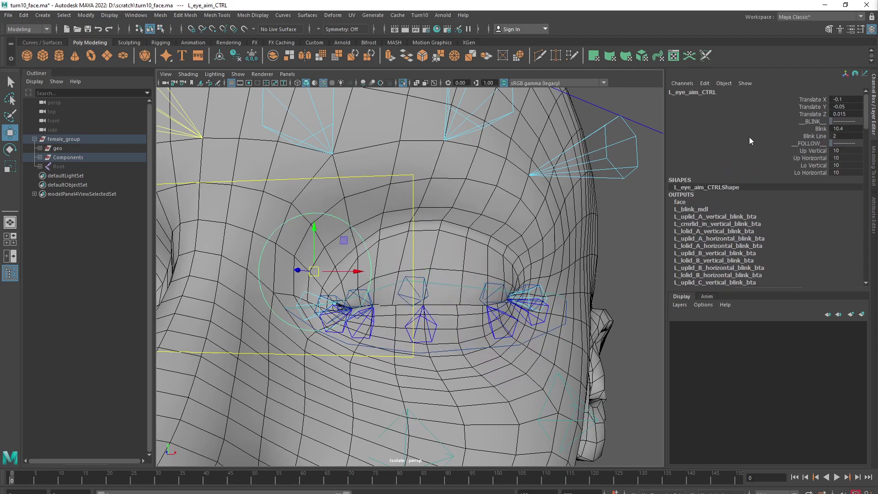
{"action": "left_click", "coordinate": [822, 129]}
{"action": "middle_click_drag", "start_coordinate": [564, 198], "coordinate": [509, 206]}
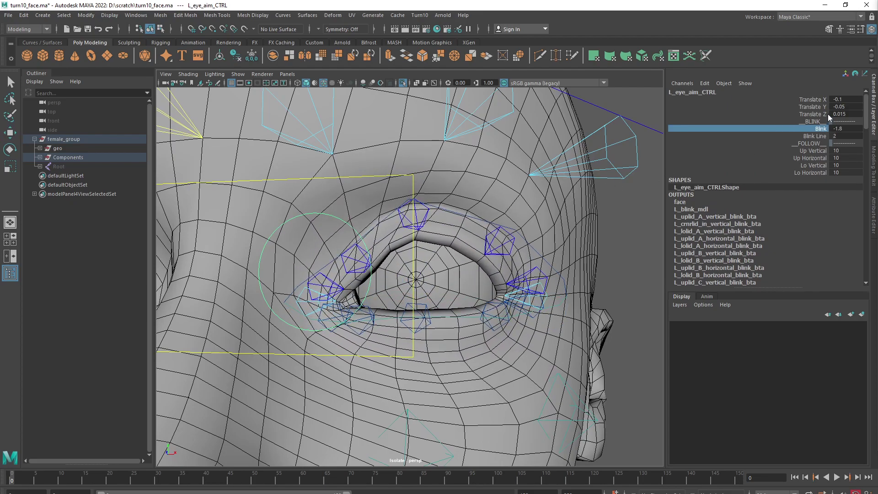
Step: Set Translate X and Y of L_uplid_C_CTRL, L_uplid_D_CTRL, L_lolid_C_CTRL and L_lolid_D_CTRL to 0
{"action": "left_click", "coordinate": [496, 232]}
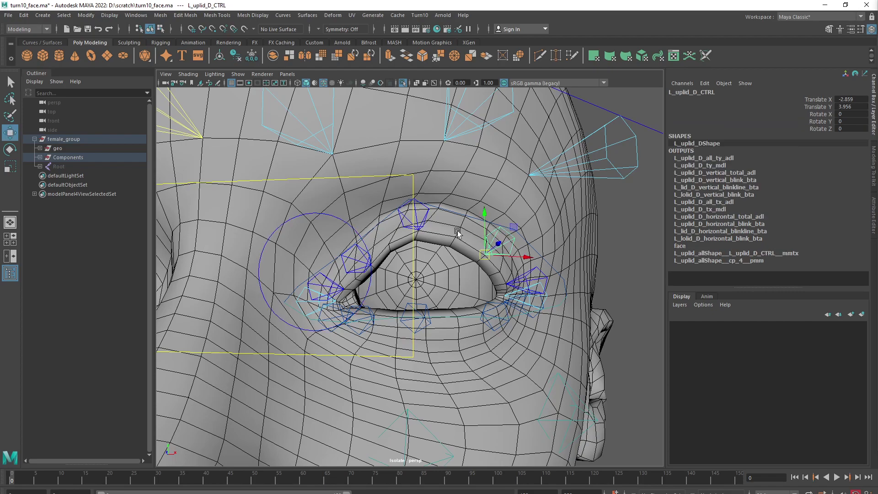
{"action": "left_click", "coordinate": [427, 214], "text": "shift"}
{"action": "left_click", "coordinate": [427, 308], "text": "shift"}
{"action": "left_click", "coordinate": [498, 303], "text": "shift"}
{"action": "left_click_drag", "start_coordinate": [841, 102], "coordinate": [847, 109]}
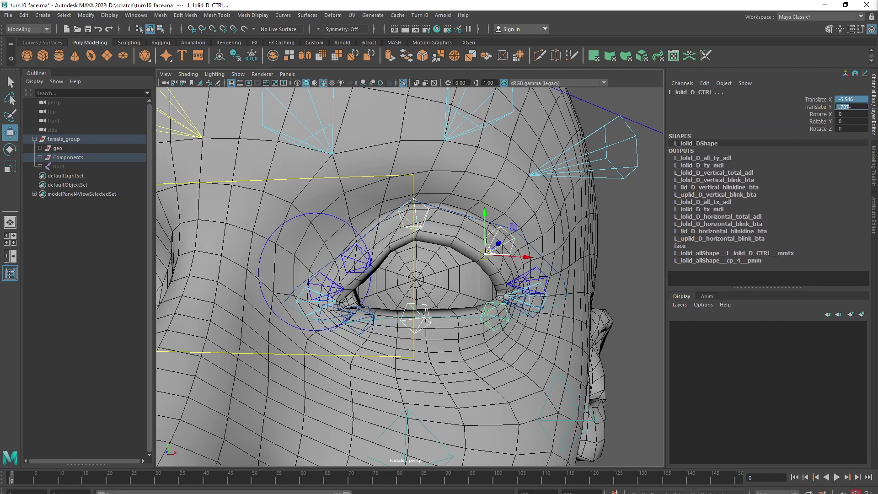
{"action": "type", "text": "0"}
{"action": "key", "text": "Return"}
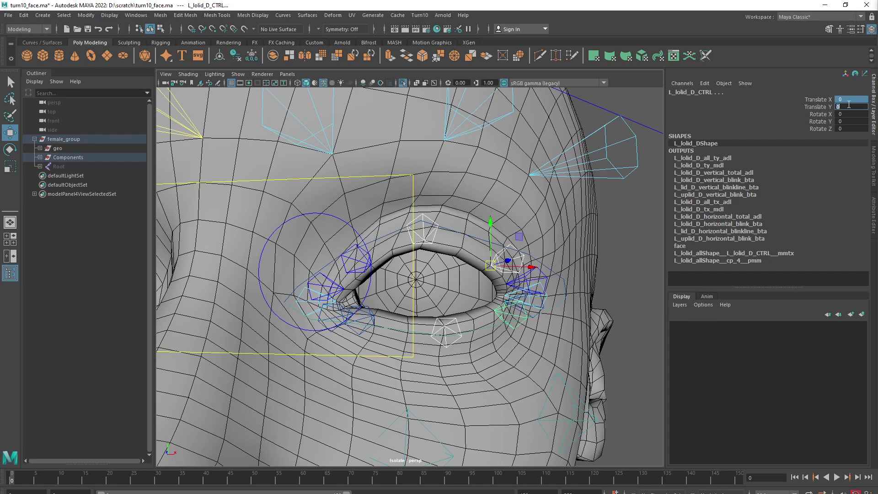
Step: Set the Blink of L_eye_aim_CTRL to 0
{"action": "left_click", "coordinate": [348, 225]}
{"action": "double_click", "coordinate": [845, 129]}
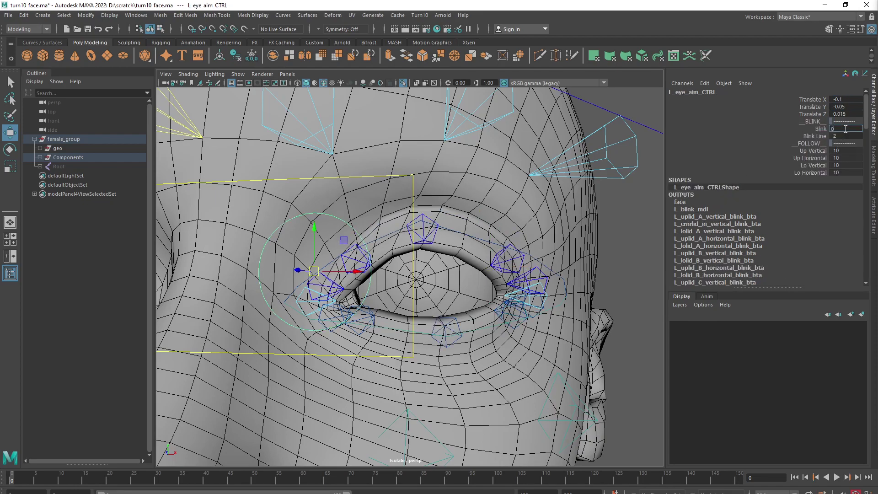
{"action": "type", "text": "0"}
{"action": "key", "text": "Return"}
Step: Raise L_uplid_all_CTRL and L_lolid_all_CTRL, and test the blink with L_eye_aim_CTRL moved up
{"action": "left_click", "coordinate": [472, 255]}
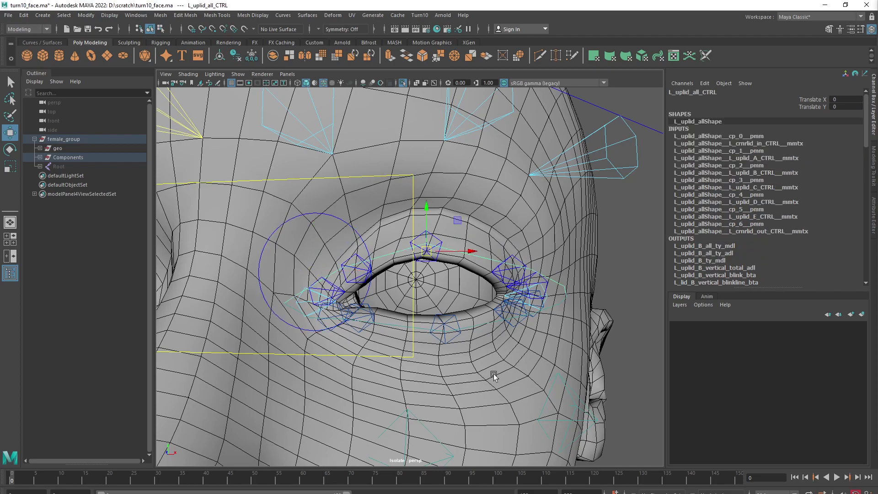
{"action": "middle_click_drag", "start_coordinate": [489, 398], "coordinate": [350, 227]}
{"action": "left_click", "coordinate": [478, 325]}
{"action": "left_click", "coordinate": [349, 226]}
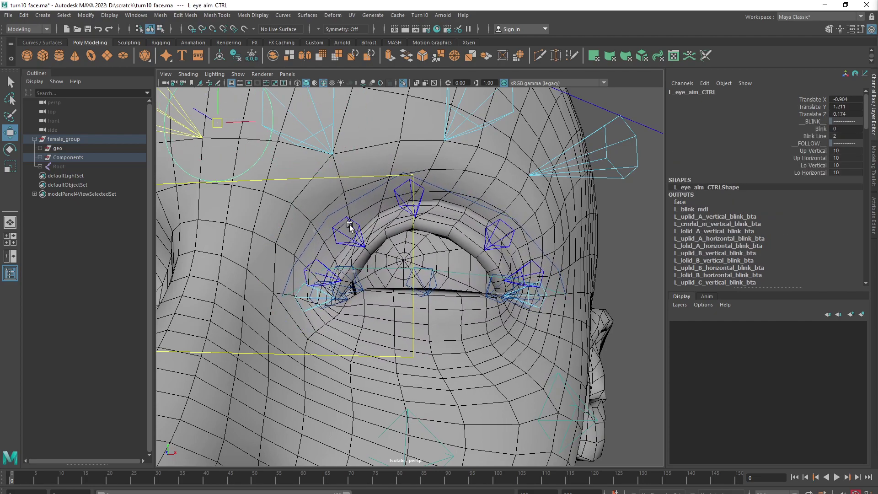
{"action": "left_click", "coordinate": [822, 129]}
{"action": "middle_click_drag", "start_coordinate": [559, 221], "coordinate": [560, 220]}
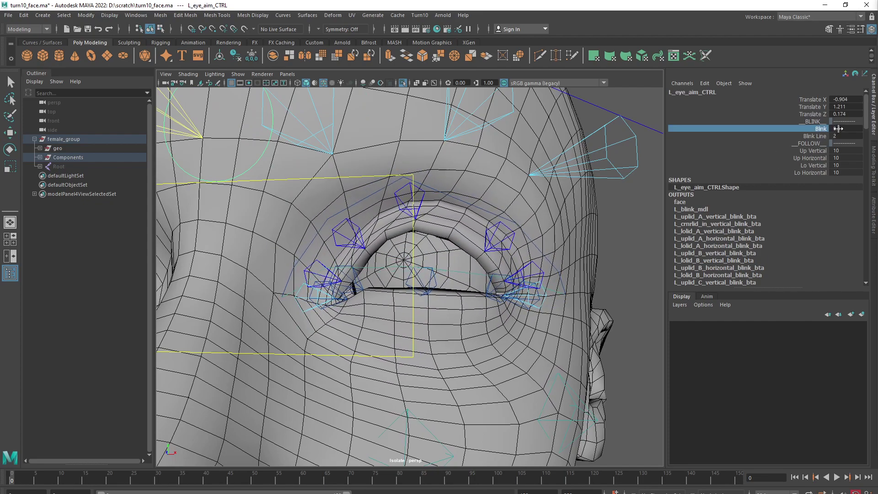
Step: Set the Blink and the Translate X, Y and Z of L_eye_aim_CTRL to 0
{"action": "left_click", "coordinate": [839, 129]}
{"action": "type", "text": "0"}
{"action": "key", "text": "Return"}
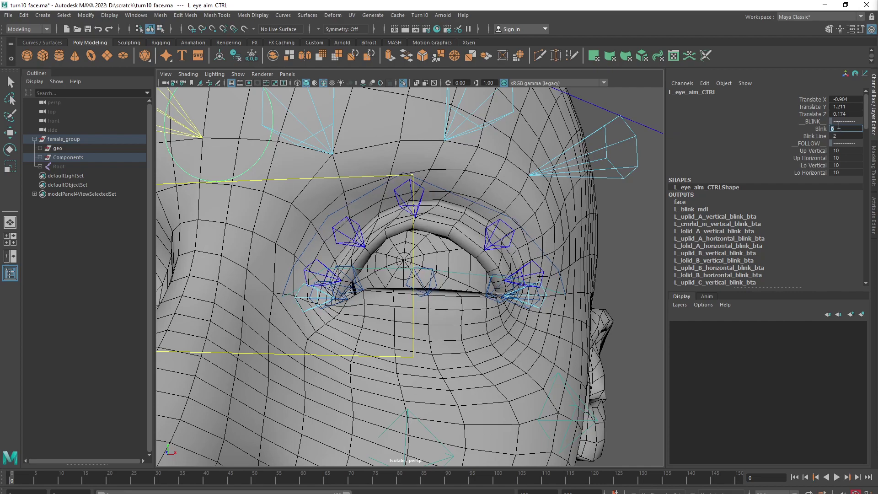
{"action": "left_click_drag", "start_coordinate": [847, 99], "coordinate": [851, 110]}
{"action": "type", "text": "0"}
{"action": "key", "text": "Return"}
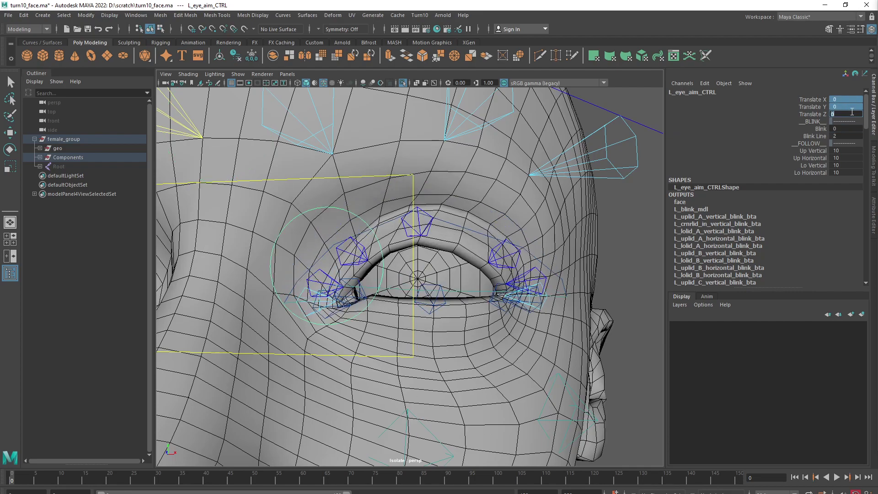
Step: Set Translate X and Y of both L_uplid_all_CTRL and L_lolid_all_CTRL to 0
{"action": "left_click", "coordinate": [468, 232]}
{"action": "key", "text": "w"}
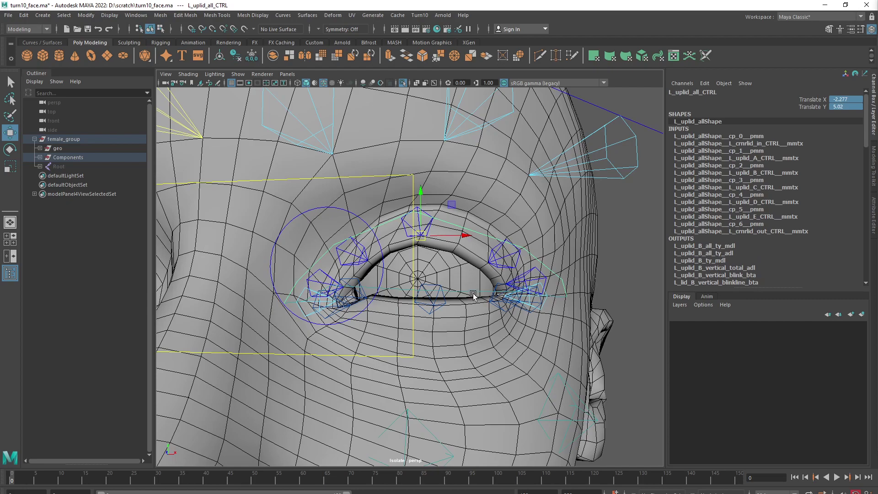
{"action": "left_click", "coordinate": [552, 277]}
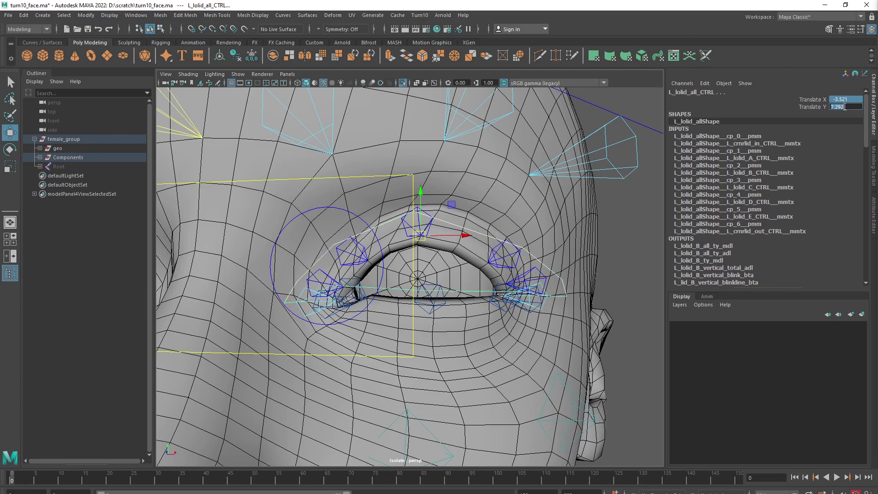
{"action": "key", "text": "Return"}
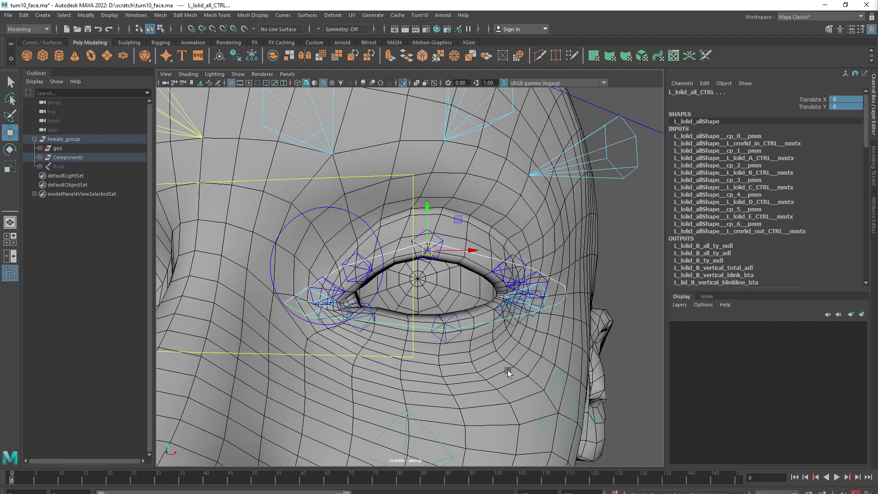
Step: Test rotating C_nose_CTRL in several directions and undo each rotation
{"action": "right_click_drag", "start_coordinate": [506, 368], "coordinate": [362, 363], "text": "alt"}
{"action": "middle_click_drag", "start_coordinate": [364, 361], "coordinate": [434, 262], "text": "alt"}
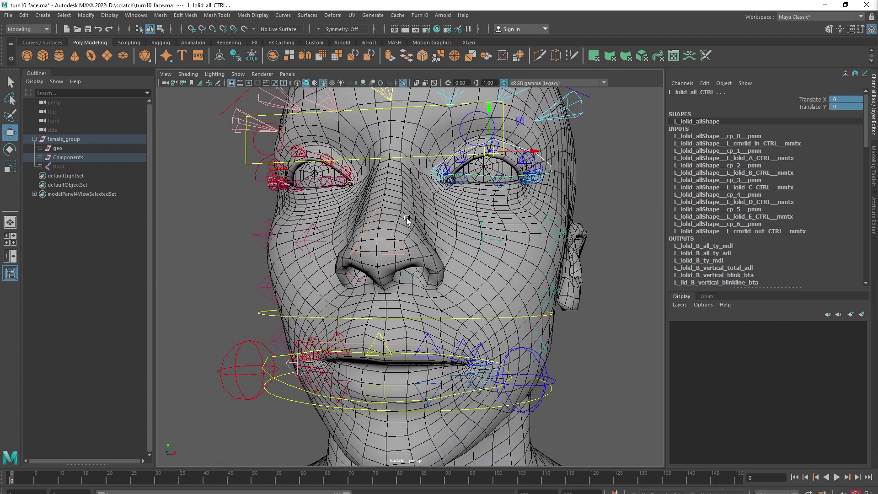
{"action": "left_click", "coordinate": [382, 216]}
{"action": "left_click_drag", "start_coordinate": [396, 279], "coordinate": [410, 307], "text": "alt"}
{"action": "key", "text": "e"}
{"action": "left_click_drag", "start_coordinate": [434, 236], "coordinate": [418, 261]}
{"action": "key", "text": "ctrl+z"}
{"action": "left_click_drag", "start_coordinate": [398, 297], "coordinate": [370, 308], "text": "alt"}
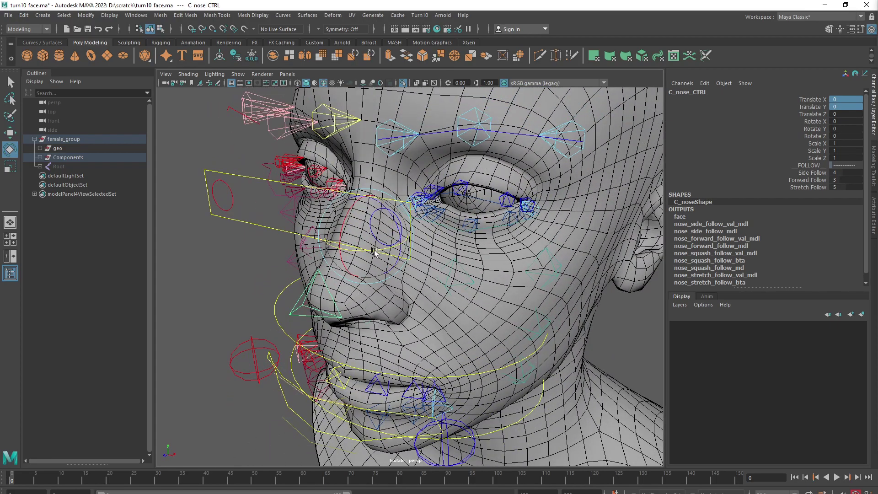
{"action": "mouse_move", "coordinate": [374, 250]}
{"action": "left_mouse_down"}
{"action": "mouse_move", "coordinate": [393, 255]}
{"action": "mouse_move", "coordinate": [397, 353]}
{"action": "mouse_move", "coordinate": [363, 262]}
{"action": "left_mouse_up"}
{"action": "key", "text": "ctrl+z"}
{"action": "left_click_drag", "start_coordinate": [339, 210], "coordinate": [440, 315]}
{"action": "key", "text": "ctrl+z"}
Step: Test moving and scaling L_nostril_CTRL, and undo both changes
{"action": "left_click", "coordinate": [420, 281]}
{"action": "key", "text": "w"}
{"action": "middle_click_drag", "start_coordinate": [439, 316], "coordinate": [490, 306]}
{"action": "key", "text": "r"}
{"action": "key", "text": "ctrl+z"}
{"action": "key", "text": "ctrl+z"}
Step: Test the nose follow by moving C_mouth_all_CTRL around, and undo the move
{"action": "left_click_drag", "start_coordinate": [478, 292], "coordinate": [489, 273], "text": "alt"}
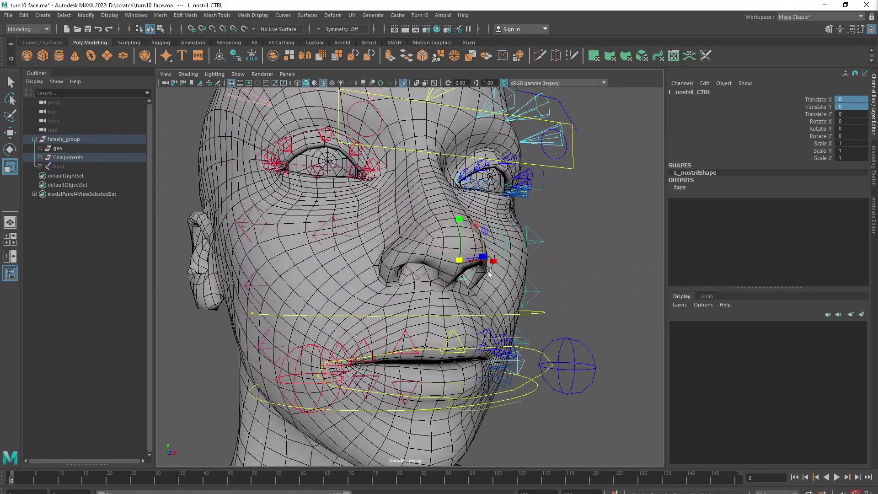
{"action": "left_click", "coordinate": [534, 350]}
{"action": "right_click_drag", "start_coordinate": [560, 380], "coordinate": [523, 365], "text": "alt"}
{"action": "key", "text": "w"}
{"action": "left_click_drag", "start_coordinate": [523, 364], "coordinate": [467, 374], "text": "alt"}
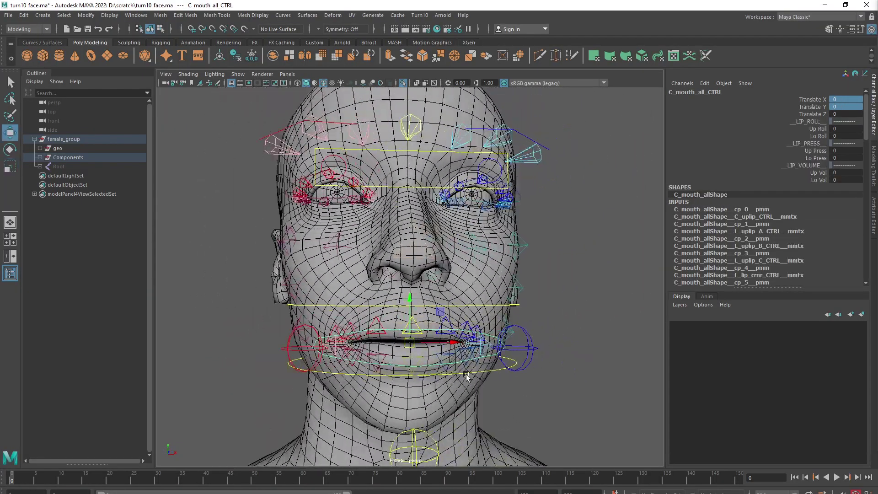
{"action": "middle_click_drag", "start_coordinate": [467, 374], "coordinate": [484, 364]}
{"action": "key", "text": "ctrl+z"}
Step: Set Side Follow, Forward Follow and Stretch Follow of C_nose_CTRL to 0 and test the mouth control
{"action": "left_click", "coordinate": [418, 234]}
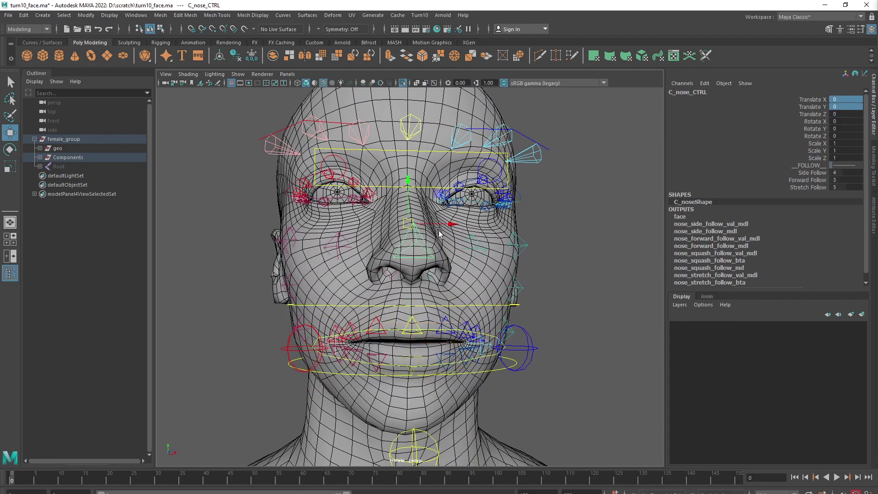
{"action": "left_click_drag", "start_coordinate": [841, 173], "coordinate": [840, 186]}
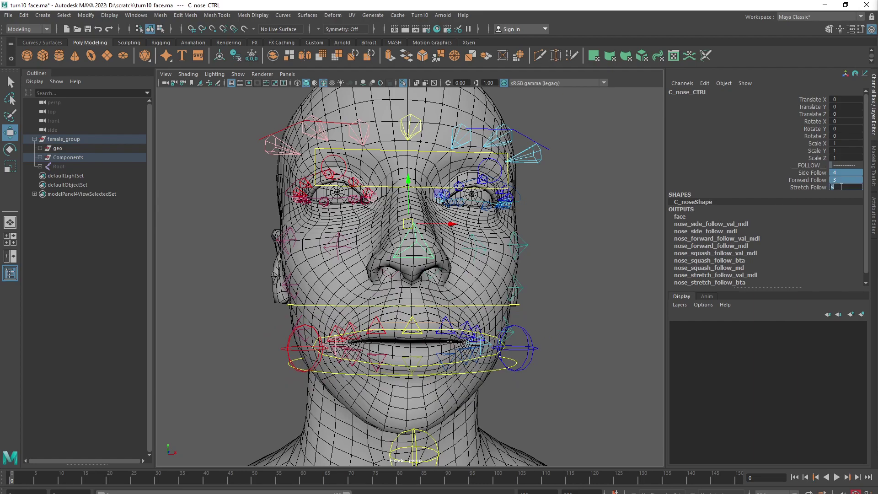
{"action": "left_click_drag", "start_coordinate": [481, 346], "coordinate": [491, 344], "text": "alt"}
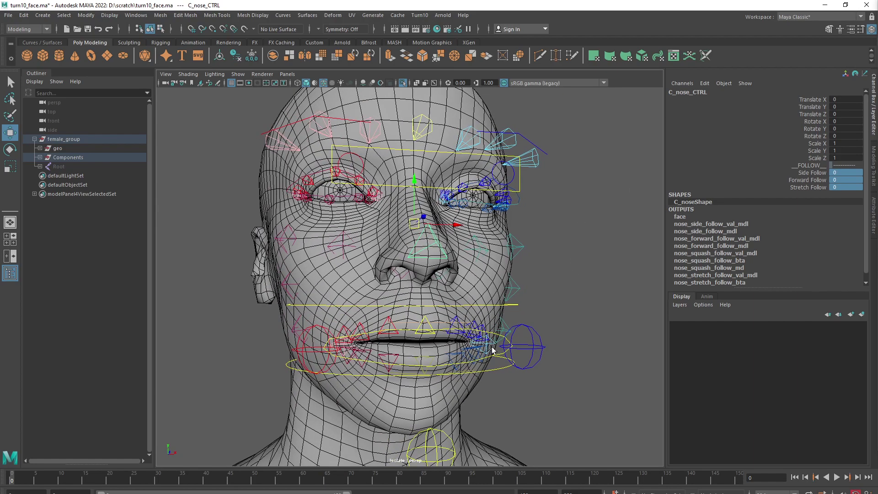
{"action": "left_click", "coordinate": [491, 330]}
{"action": "left_click_drag", "start_coordinate": [595, 353], "coordinate": [540, 360], "text": "alt"}
{"action": "key", "text": "ctrl+z"}
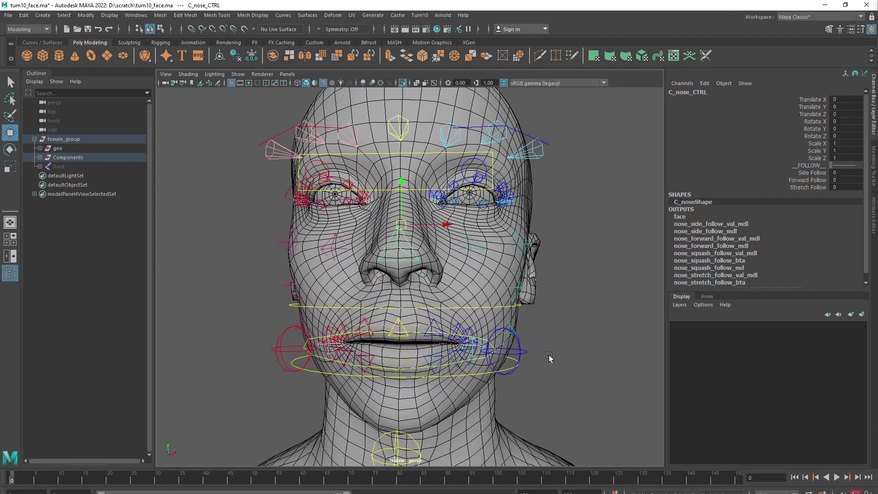
Step: Move C_mouth_all_CTRL sideways to about 14.3 in X, and vary the Side Follow of C_nose_CTRL
{"action": "left_click", "coordinate": [478, 339]}
{"action": "middle_click_drag", "start_coordinate": [539, 384], "coordinate": [571, 379]}
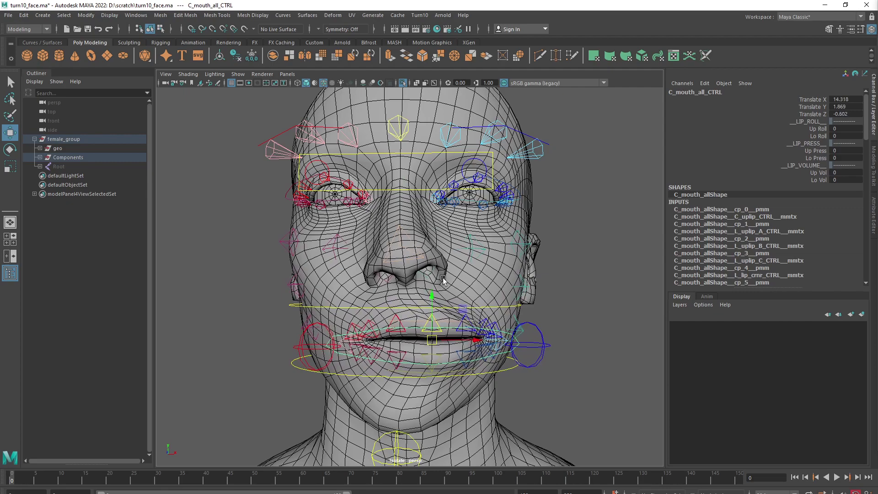
{"action": "left_click", "coordinate": [411, 241]}
{"action": "left_click", "coordinate": [814, 173]}
{"action": "middle_click_drag", "start_coordinate": [813, 173], "coordinate": [651, 249]}
{"action": "left_click_drag", "start_coordinate": [502, 347], "coordinate": [523, 342], "text": "alt"}
{"action": "left_click", "coordinate": [520, 326]}
{"action": "key", "text": "w"}
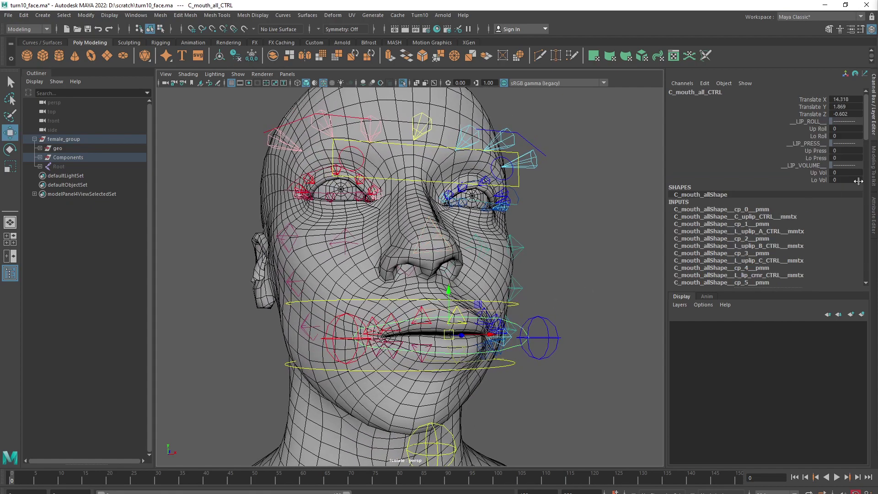
Step: Set Translate X, Y and Z of C_mouth_all_CTRL to 0
{"action": "left_click_drag", "start_coordinate": [847, 99], "coordinate": [846, 113]}
{"action": "type", "text": "0"}
{"action": "key", "text": "Return"}
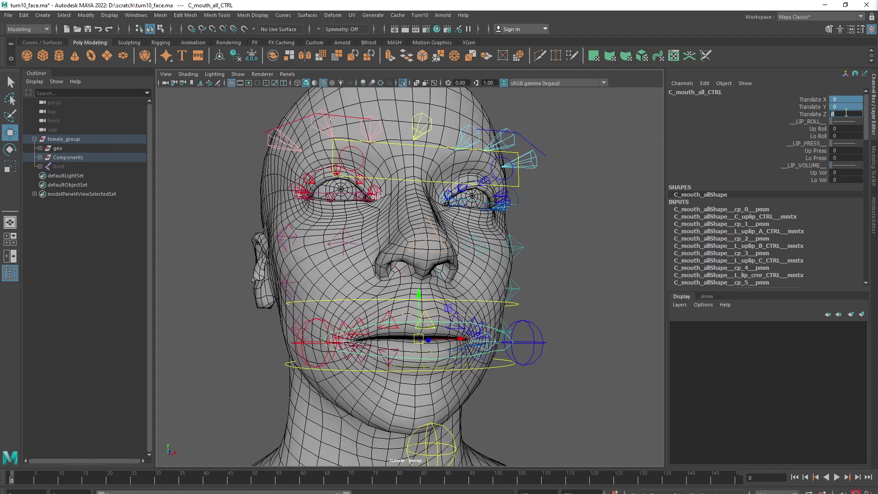
Step: Test moving L_uplip_A_CTRL and the centre upper lip control, undoing each move
{"action": "left_click_drag", "start_coordinate": [431, 294], "coordinate": [389, 300], "text": "alt"}
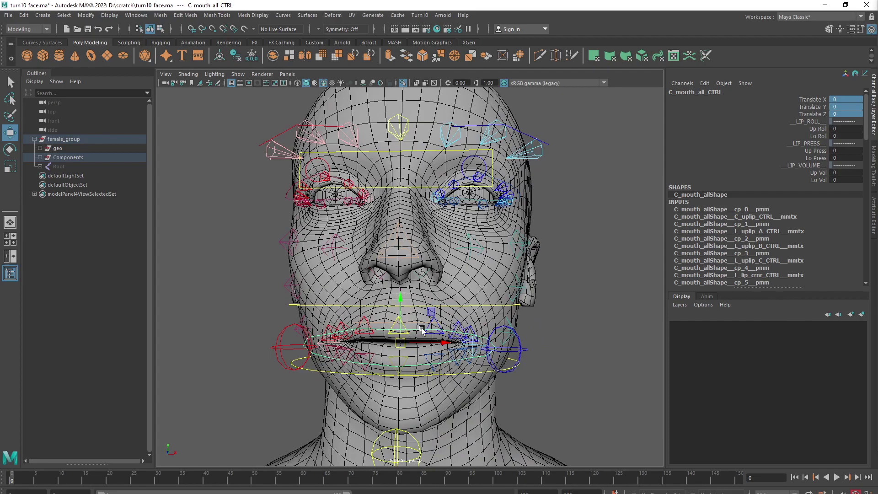
{"action": "right_click_drag", "start_coordinate": [437, 319], "coordinate": [473, 315], "text": "alt"}
{"action": "left_click", "coordinate": [431, 297]}
{"action": "middle_click_drag", "start_coordinate": [454, 353], "coordinate": [455, 327]}
{"action": "key", "text": "ctrl+z"}
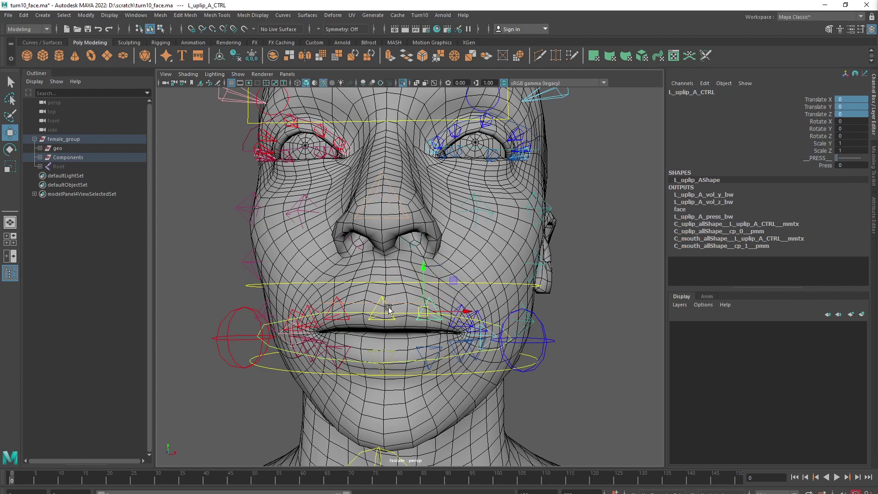
{"action": "left_click", "coordinate": [389, 309]}
{"action": "left_click_drag", "start_coordinate": [388, 309], "coordinate": [409, 352]}
{"action": "key", "text": "ctrl+z"}
Step: Test moving the whole upper lip with C_uplip_all_CTRL, and undo the moves
{"action": "left_click", "coordinate": [411, 302]}
{"action": "middle_click_drag", "start_coordinate": [428, 369], "coordinate": [406, 369]}
{"action": "left_click_drag", "start_coordinate": [406, 371], "coordinate": [419, 338]}
{"action": "key", "text": "ctrl+z"}
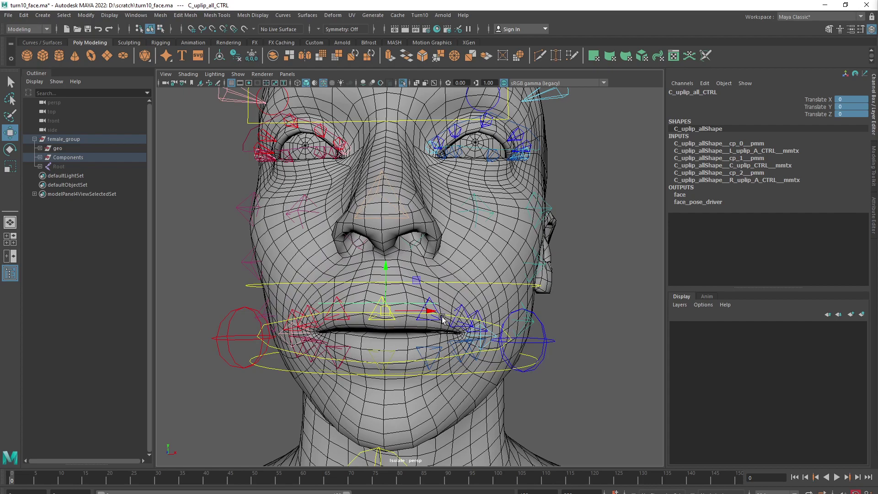
Step: Set the Stretch Follow of C_nose_CTRL to 10
{"action": "left_click_drag", "start_coordinate": [409, 256], "coordinate": [427, 226], "text": "alt"}
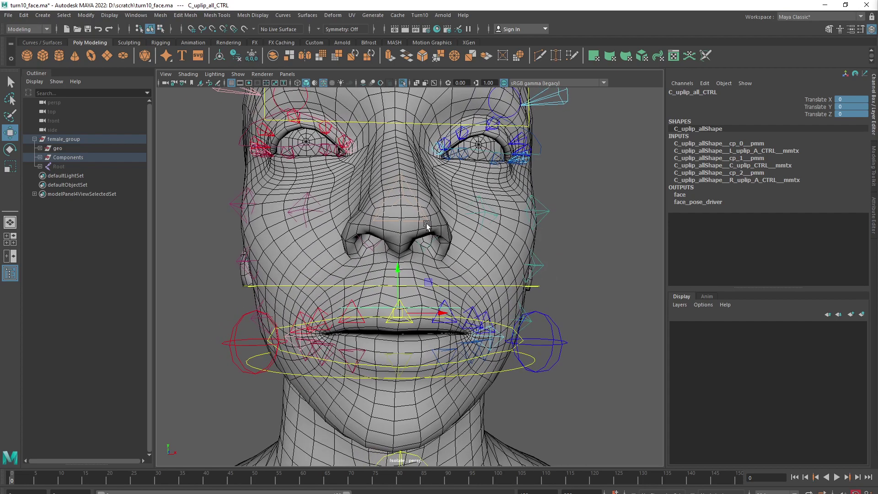
{"action": "left_click", "coordinate": [415, 195]}
{"action": "left_click", "coordinate": [810, 187]}
{"action": "middle_click_drag", "start_coordinate": [631, 215], "coordinate": [659, 215]}
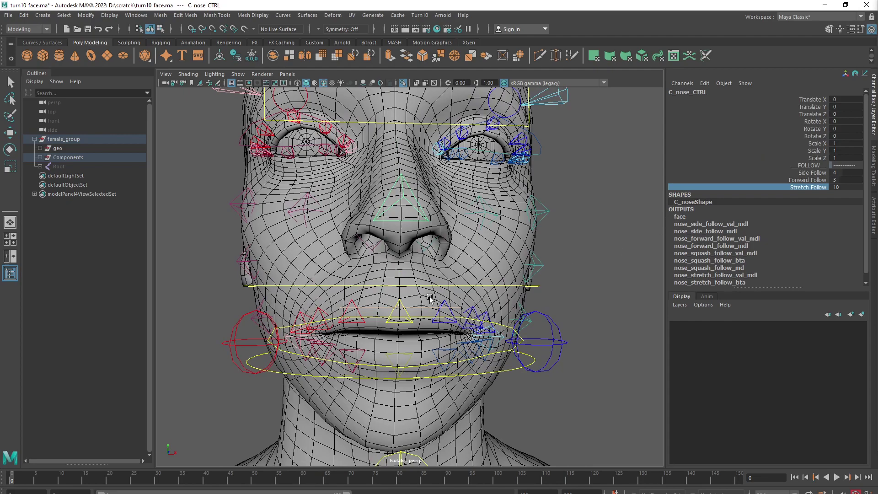
Step: Test moving C_uplip_CTRL upward, and undo the move and the Stretch Follow change on C_nose_CTRL
{"action": "left_click", "coordinate": [405, 323]}
{"action": "key", "text": "w"}
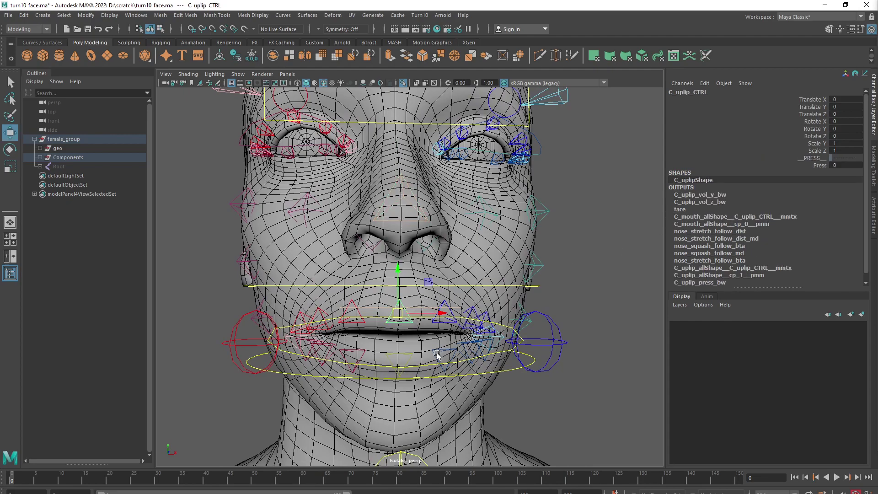
{"action": "middle_click_drag", "start_coordinate": [437, 355], "coordinate": [443, 315]}
{"action": "key", "text": "ctrl+z"}
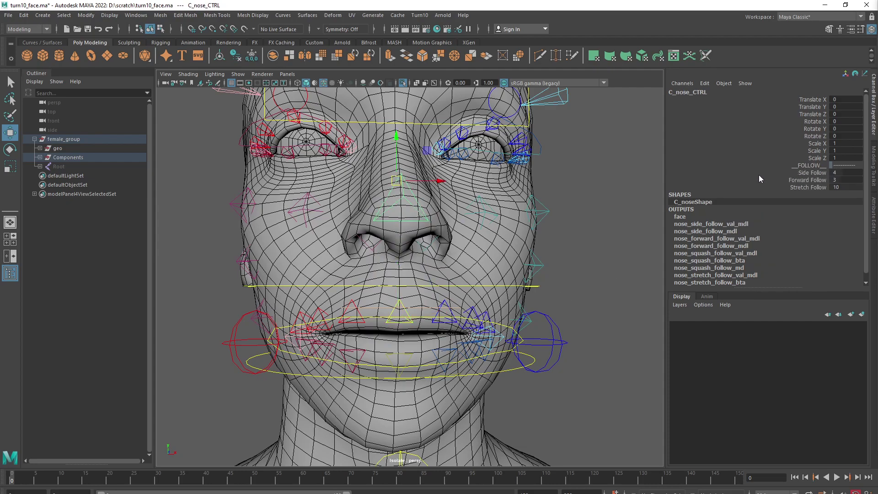
{"action": "key", "text": "ctrl+z"}
{"action": "left_click_drag", "start_coordinate": [446, 327], "coordinate": [454, 328], "text": "alt"}
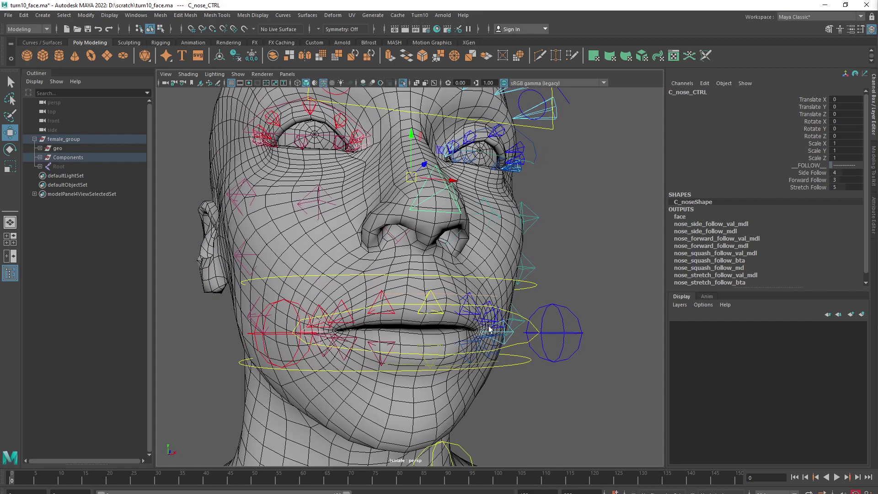
Step: Test the Up Roll and Lo Roll attributes of C_mouth_all_CTRL together with negative values, and undo the change
{"action": "left_click", "coordinate": [534, 325]}
{"action": "left_click_drag", "start_coordinate": [497, 355], "coordinate": [542, 365], "text": "alt"}
{"action": "right_click_drag", "start_coordinate": [543, 365], "coordinate": [504, 345], "text": "alt"}
{"action": "key", "text": "ctrl+z"}
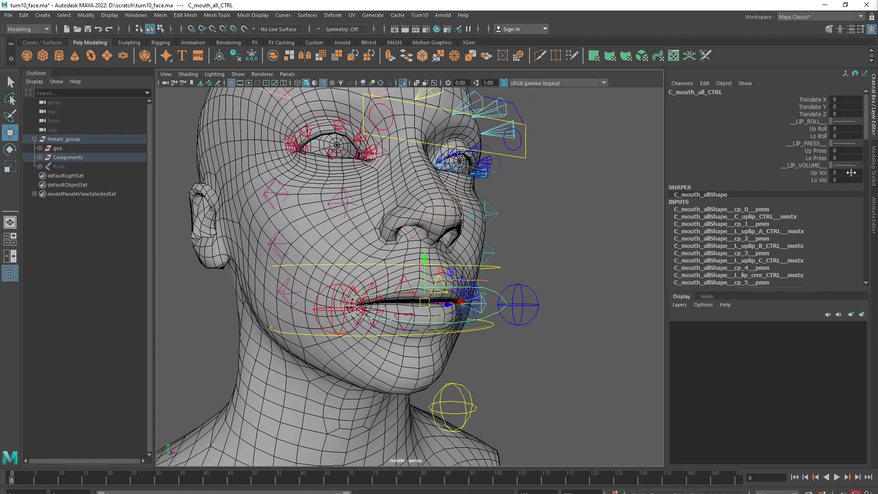
{"action": "left_click_drag", "start_coordinate": [819, 129], "coordinate": [819, 135]}
{"action": "middle_click_drag", "start_coordinate": [626, 245], "coordinate": [554, 244]}
{"action": "left_click_drag", "start_coordinate": [555, 308], "coordinate": [577, 307], "text": "alt"}
{"action": "key", "text": "ctrl+z"}
Step: Close the lips by rotating jaw_CTRL to a Rotate X of about -1.4
{"action": "left_click", "coordinate": [485, 379]}
{"action": "key", "text": "w"}
{"action": "key", "text": "e"}
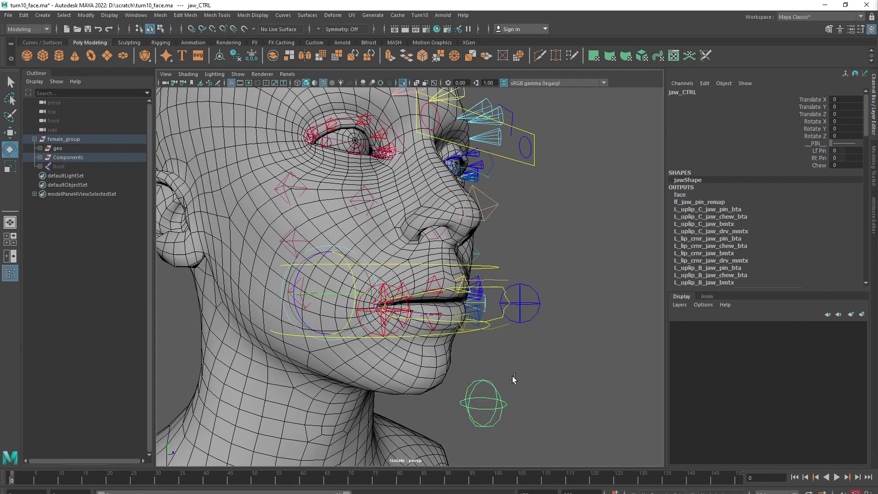
{"action": "middle_click_drag", "start_coordinate": [515, 375], "coordinate": [499, 350]}
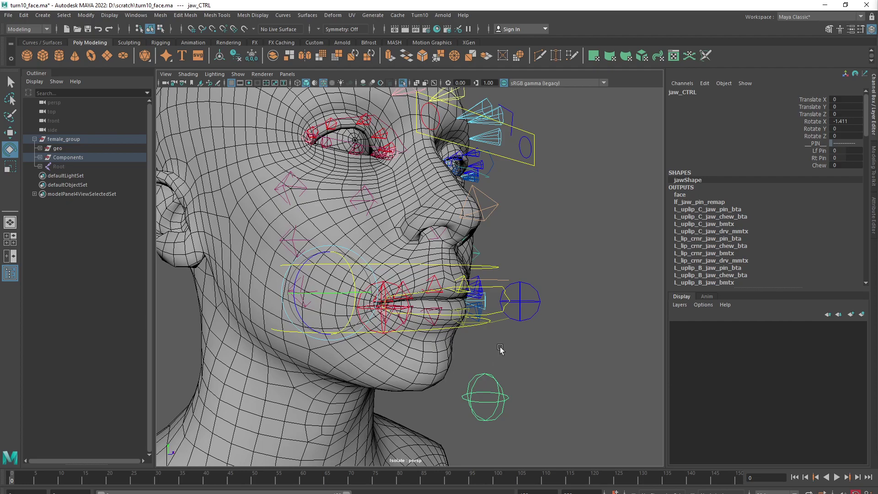
Step: Test the closed lips with Up Roll and Lo Roll of C_mouth_all_CTRL at 14.4, and undo the change
{"action": "left_click", "coordinate": [500, 286]}
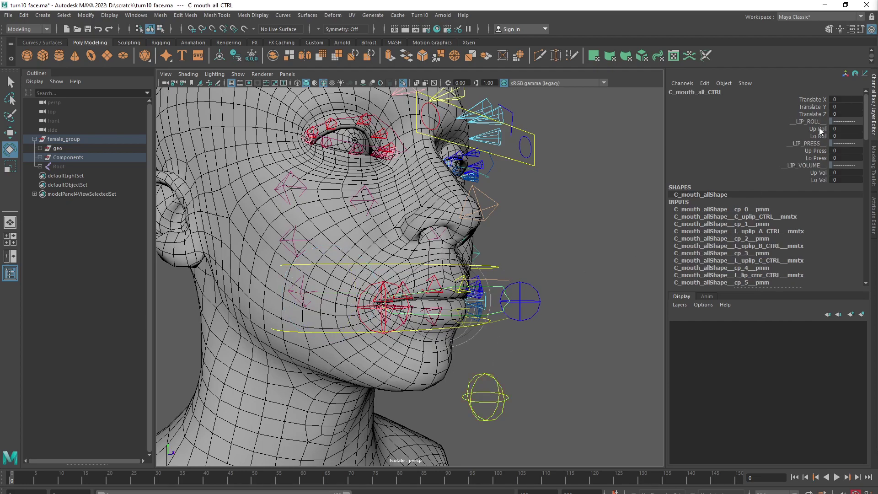
{"action": "left_click_drag", "start_coordinate": [820, 129], "coordinate": [818, 135]}
{"action": "middle_click_drag", "start_coordinate": [371, 364], "coordinate": [363, 320], "text": "alt"}
{"action": "right_click_drag", "start_coordinate": [363, 320], "coordinate": [397, 331], "text": "alt"}
{"action": "middle_click_drag", "start_coordinate": [397, 331], "coordinate": [382, 359], "text": "alt"}
{"action": "middle_click_drag", "start_coordinate": [463, 338], "coordinate": [524, 357]}
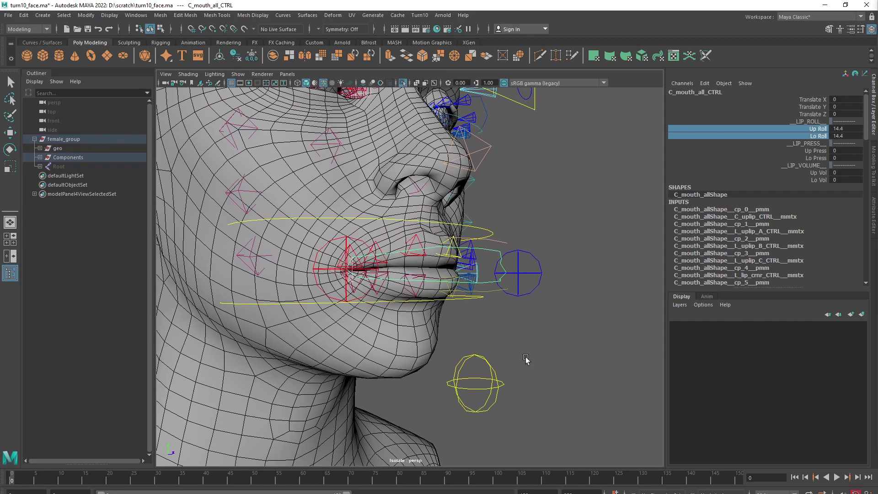
{"action": "key", "text": "ctrl+z"}
Step: Set Up Press and Lo Press to 7.9, try Up Roll and Lo Roll at -21, and undo both changes
{"action": "left_click_drag", "start_coordinate": [821, 151], "coordinate": [822, 157]}
{"action": "middle_click_drag", "start_coordinate": [571, 243], "coordinate": [607, 242]}
{"action": "left_click_drag", "start_coordinate": [826, 130], "coordinate": [821, 135]}
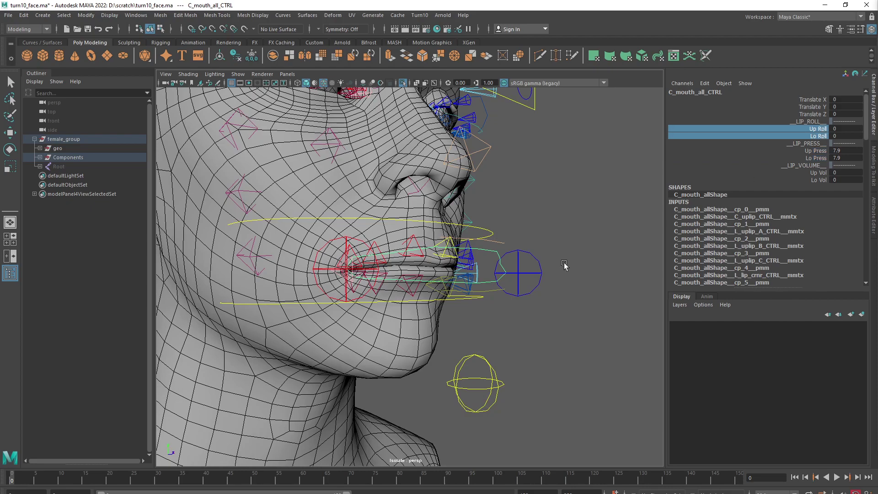
{"action": "middle_click_drag", "start_coordinate": [564, 265], "coordinate": [506, 257]}
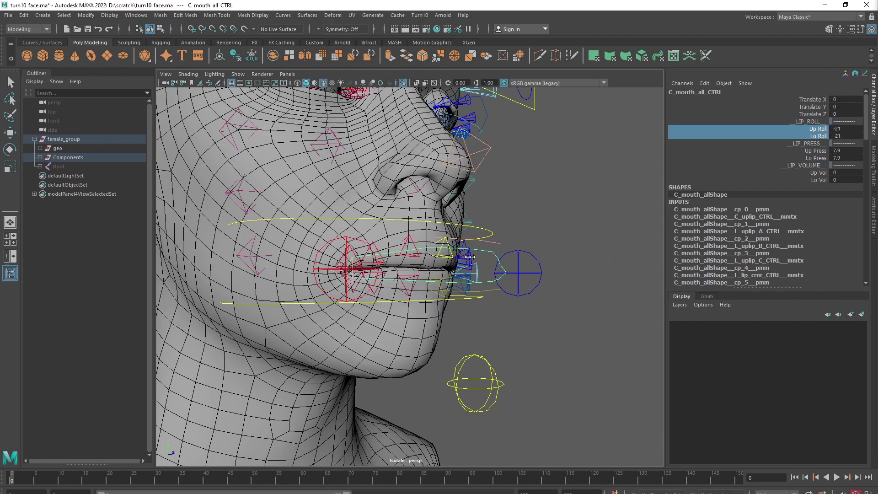
{"action": "key", "text": "ctrl+z"}
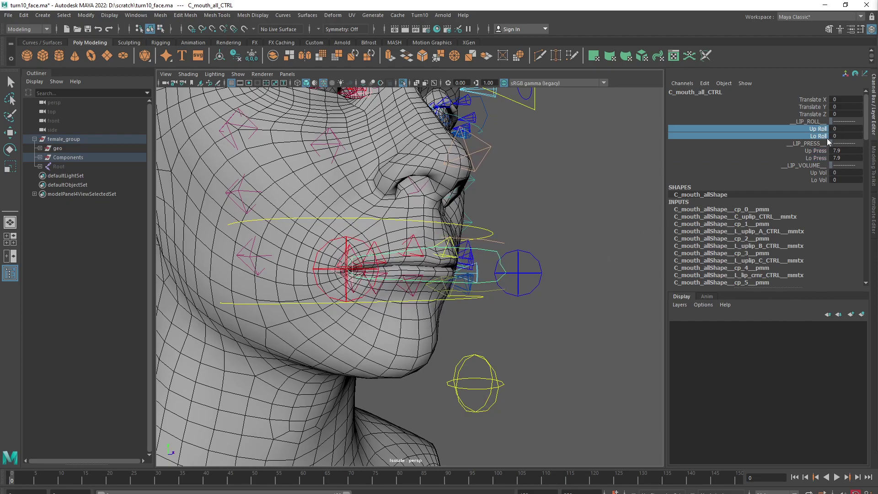
{"action": "key", "text": "ctrl+z"}
Step: Set Up Roll and Lo Roll of C_mouth_all_CTRL to 11.3 and test Up Press and Lo Press on the rolled lips
{"action": "middle_click_drag", "start_coordinate": [581, 204], "coordinate": [631, 204]}
{"action": "left_click", "coordinate": [819, 151]}
{"action": "left_click", "coordinate": [819, 158], "text": "shift"}
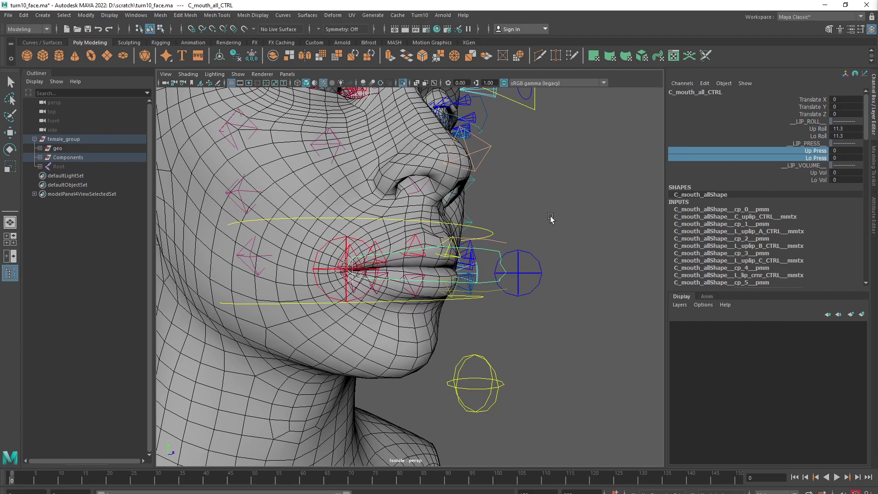
{"action": "mouse_move", "coordinate": [551, 220]}
{"action": "middle_mouse_down"}
{"action": "mouse_move", "coordinate": [578, 216]}
{"action": "mouse_move", "coordinate": [553, 215]}
{"action": "middle_mouse_up"}
Step: Set Up Roll and Lo Roll to -17.7, test Up Press and Lo Press with it, and undo the lip changes
{"action": "left_click_drag", "start_coordinate": [822, 128], "coordinate": [823, 136]}
{"action": "middle_click_drag", "start_coordinate": [573, 263], "coordinate": [490, 271]}
{"action": "left_click_drag", "start_coordinate": [824, 151], "coordinate": [822, 158]}
{"action": "middle_click_drag", "start_coordinate": [578, 268], "coordinate": [618, 265]}
{"action": "key", "text": "ctrl+z"}
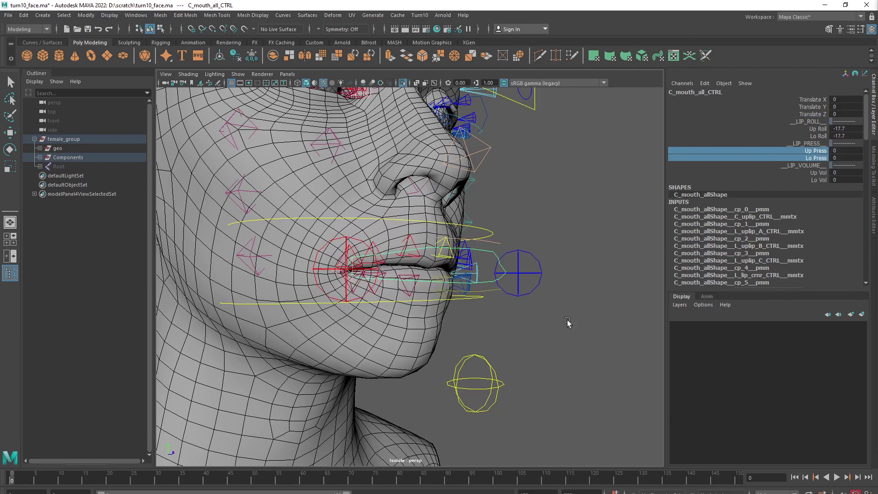
{"action": "key", "text": "ctrl+z"}
Step: Open the mouth slightly by rotating jaw_CTRL to a Rotate X of about 4.6
{"action": "left_click", "coordinate": [471, 382]}
{"action": "key", "text": "e"}
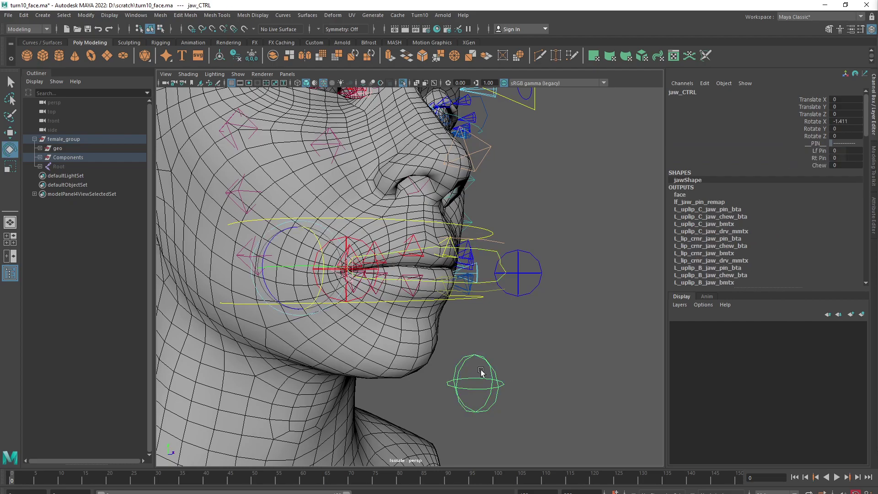
{"action": "middle_click_drag", "start_coordinate": [549, 311], "coordinate": [560, 312]}
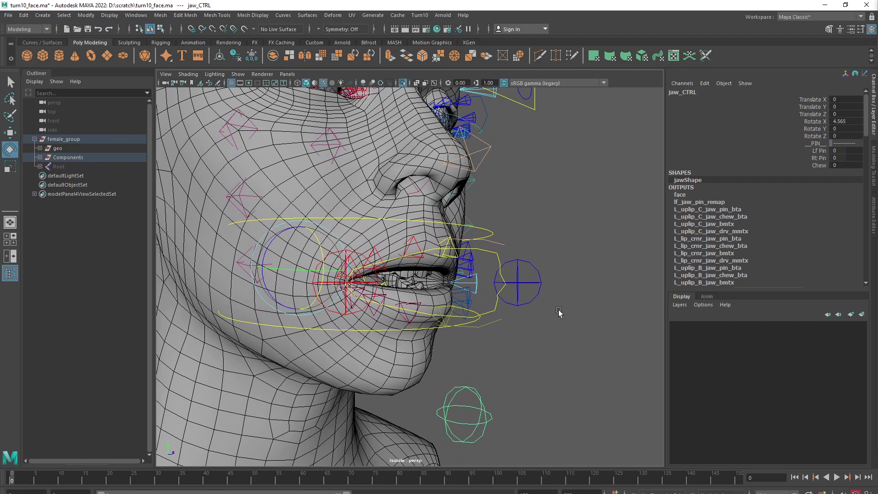
Step: Test the Up Vol and Lo Vol attributes of C_mouth_all_CTRL on the open lips, and undo the change
{"action": "left_click", "coordinate": [498, 254]}
{"action": "left_click_drag", "start_coordinate": [823, 173], "coordinate": [823, 180]}
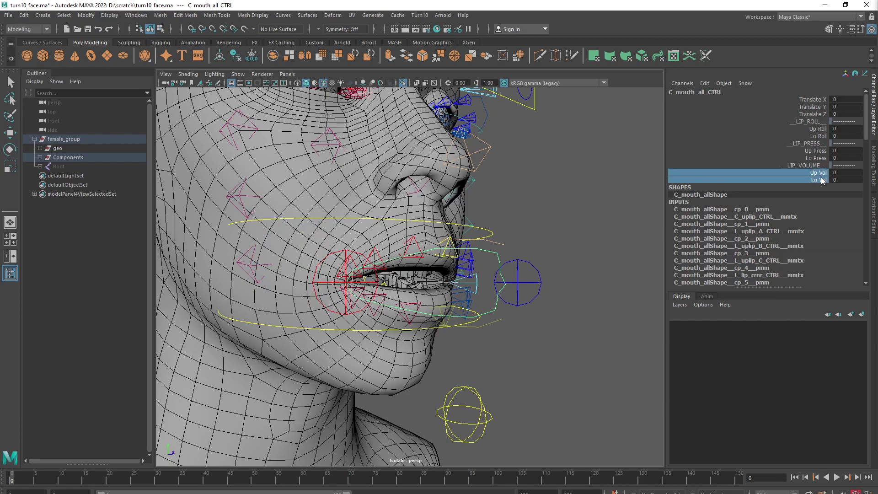
{"action": "middle_click_drag", "start_coordinate": [512, 213], "coordinate": [565, 214]}
{"action": "key", "text": "ctrl+z"}
Step: Test Up Press and Lo Press with Up Roll and Lo Roll on the open lips, undoing the changes
{"action": "left_click_drag", "start_coordinate": [822, 151], "coordinate": [822, 158]}
{"action": "middle_click_drag", "start_coordinate": [592, 207], "coordinate": [650, 201]}
{"action": "left_click", "coordinate": [819, 129]}
{"action": "left_click_drag", "start_coordinate": [819, 132], "coordinate": [819, 137]}
{"action": "middle_click_drag", "start_coordinate": [495, 230], "coordinate": [539, 228]}
{"action": "key", "text": "ctrl+z"}
Step: Check the Press attribute and scale handles of L_uplip_A_CTRL, test rotating the control, and undo the rotation
{"action": "left_click_drag", "start_coordinate": [502, 286], "coordinate": [422, 240], "text": "alt"}
{"action": "left_click", "coordinate": [470, 250]}
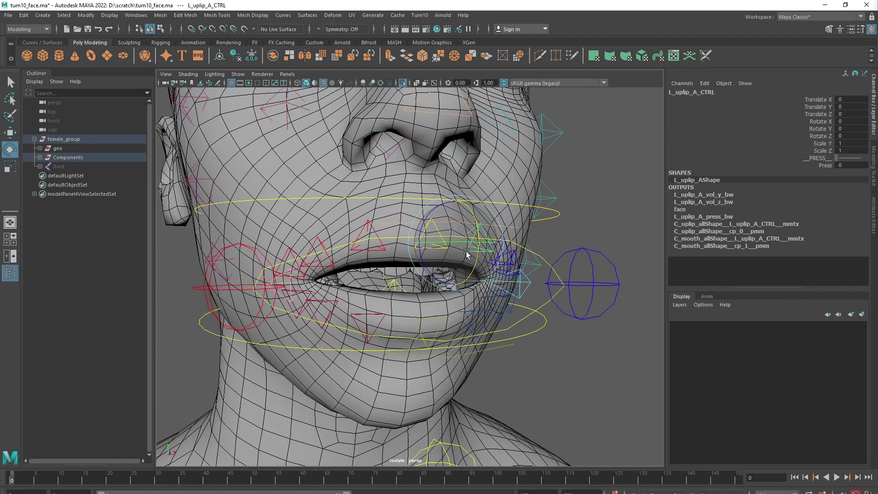
{"action": "middle_click_drag", "start_coordinate": [468, 255], "coordinate": [435, 257], "text": "alt"}
{"action": "right_click_drag", "start_coordinate": [435, 257], "coordinate": [497, 283], "text": "alt"}
{"action": "left_click", "coordinate": [826, 166]}
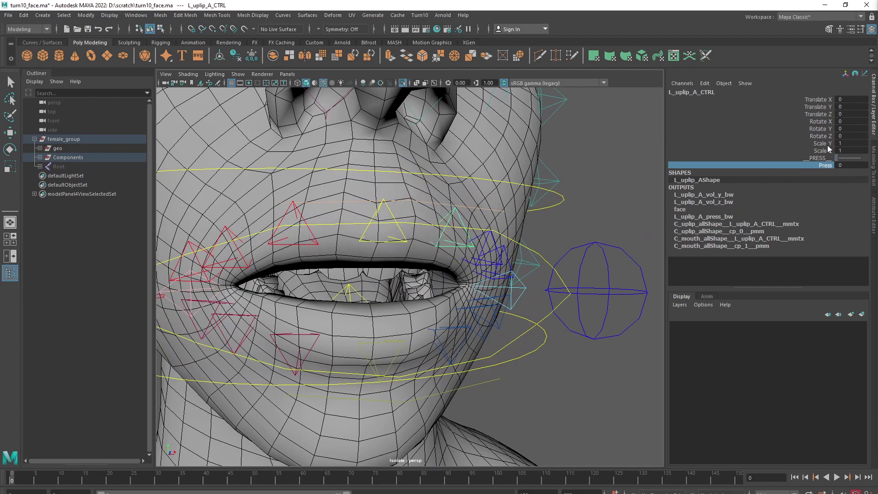
{"action": "key", "text": "r"}
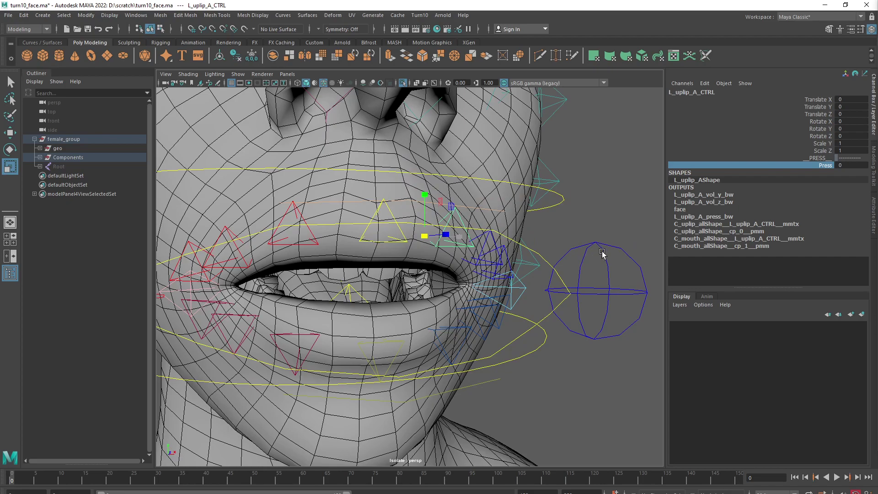
{"action": "key", "text": "e"}
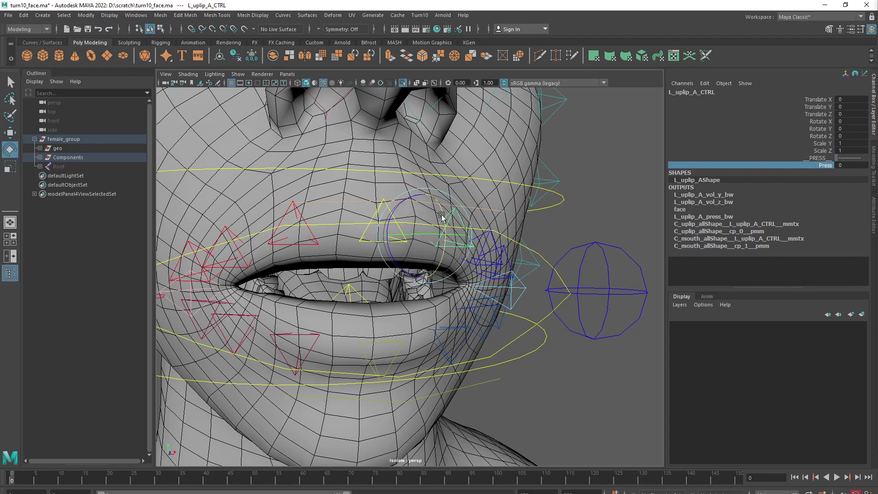
{"action": "left_click_drag", "start_coordinate": [442, 216], "coordinate": [505, 218]}
{"action": "key", "text": "ctrl+z"}
Step: Open the mouth wide by rotating jaw_CTRL to a Rotate X of about 17.6
{"action": "left_click_drag", "start_coordinate": [594, 269], "coordinate": [502, 270], "text": "alt"}
{"action": "left_click", "coordinate": [498, 260]}
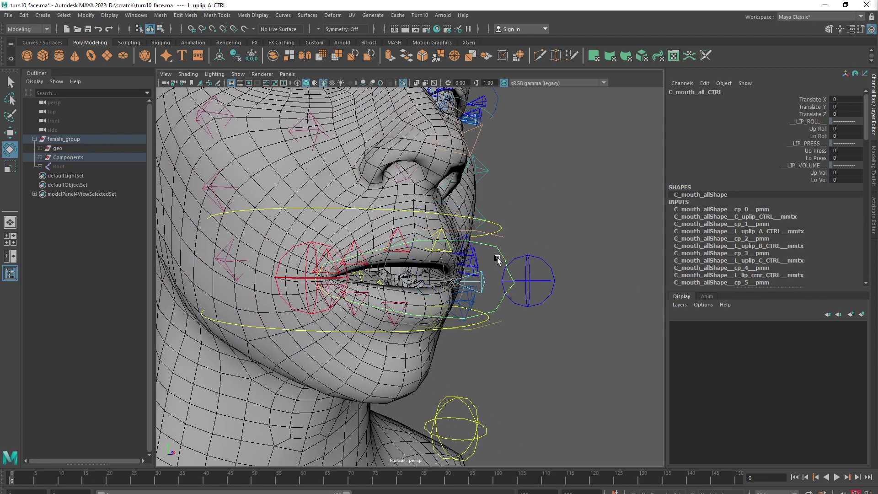
{"action": "left_click", "coordinate": [463, 404]}
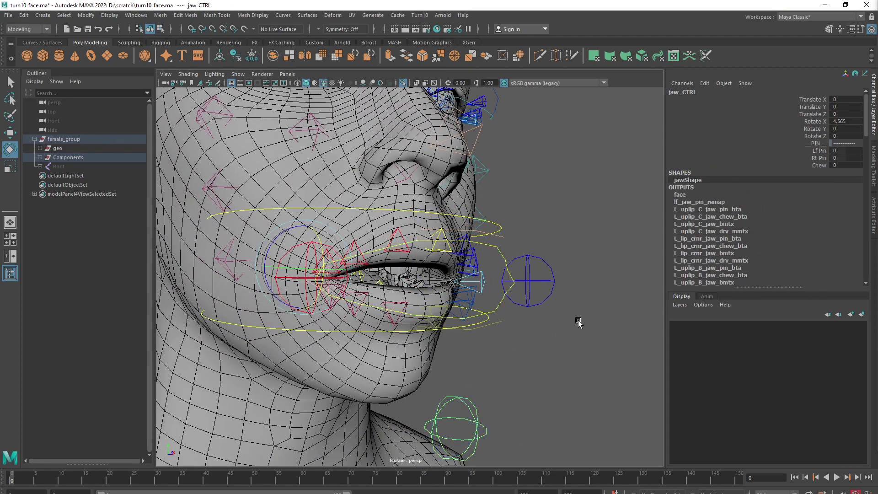
{"action": "left_click_drag", "start_coordinate": [581, 319], "coordinate": [530, 280], "text": "alt"}
{"action": "mouse_move", "coordinate": [529, 279]}
{"action": "middle_mouse_down"}
{"action": "mouse_move", "coordinate": [513, 287]}
{"action": "mouse_move", "coordinate": [529, 291]}
{"action": "middle_mouse_up"}
{"action": "left_click_drag", "start_coordinate": [529, 290], "coordinate": [483, 289], "text": "alt"}
{"action": "middle_click_drag", "start_coordinate": [546, 319], "coordinate": [566, 300]}
{"action": "key", "text": "w"}
{"action": "key", "text": "ctrl+z"}
{"action": "key", "text": "e"}
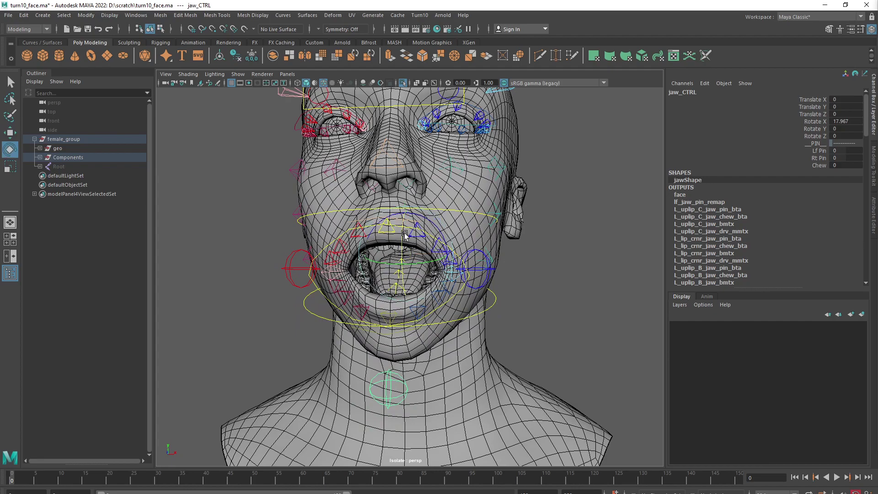
{"action": "left_click_drag", "start_coordinate": [403, 229], "coordinate": [402, 229]}
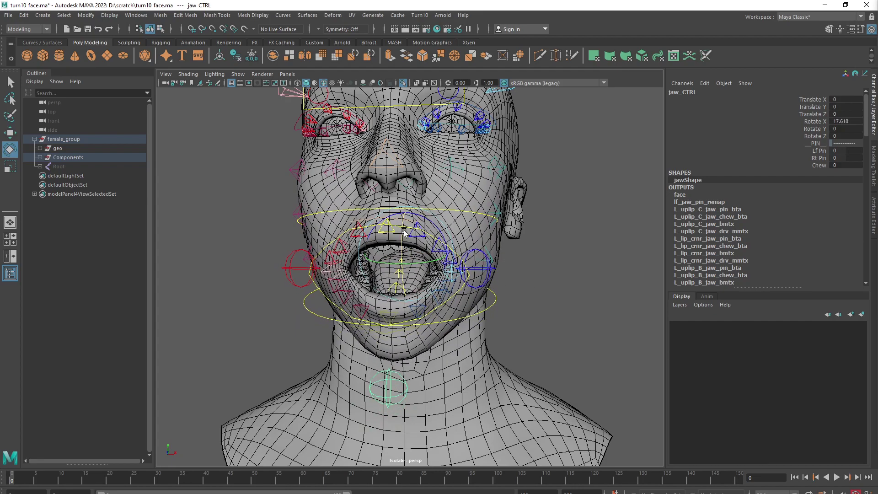
Step: Set Lf Pin and Rt Pin of jaw_CTRL to 10, test rotating the jaw, and undo both changes
{"action": "left_click_drag", "start_coordinate": [490, 320], "coordinate": [512, 321], "text": "alt"}
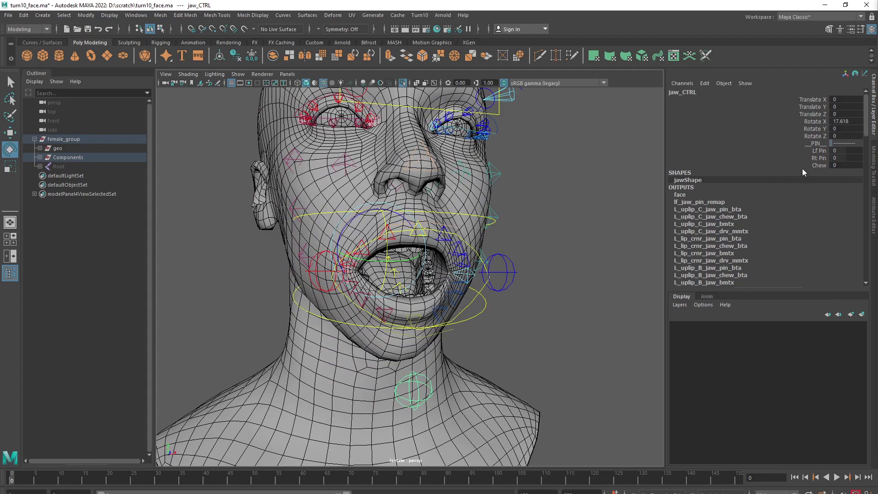
{"action": "left_click_drag", "start_coordinate": [822, 151], "coordinate": [822, 158]}
{"action": "middle_click_drag", "start_coordinate": [518, 346], "coordinate": [594, 333]}
{"action": "left_click_drag", "start_coordinate": [598, 333], "coordinate": [530, 327], "text": "alt"}
{"action": "key", "text": "e"}
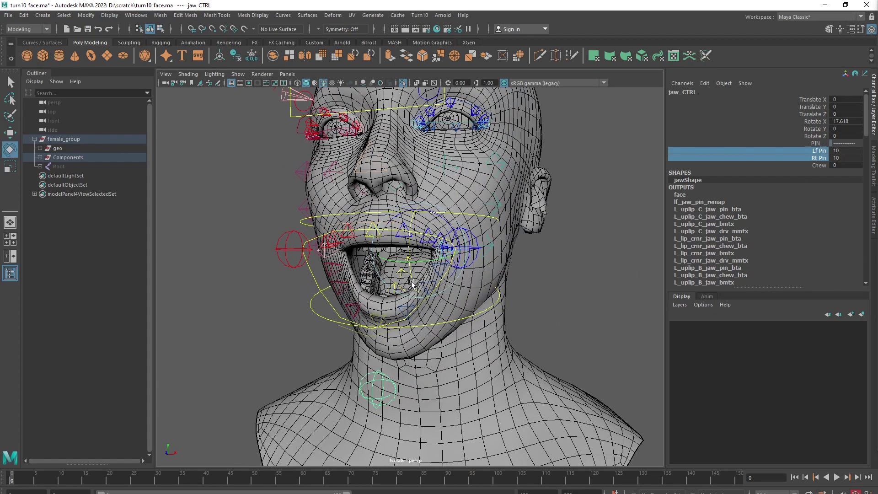
{"action": "mouse_move", "coordinate": [414, 279]}
{"action": "left_mouse_down"}
{"action": "mouse_move", "coordinate": [414, 261]}
{"action": "mouse_move", "coordinate": [415, 284]}
{"action": "left_mouse_up"}
{"action": "key", "text": "ctrl+z"}
{"action": "key", "text": "ctrl+z"}
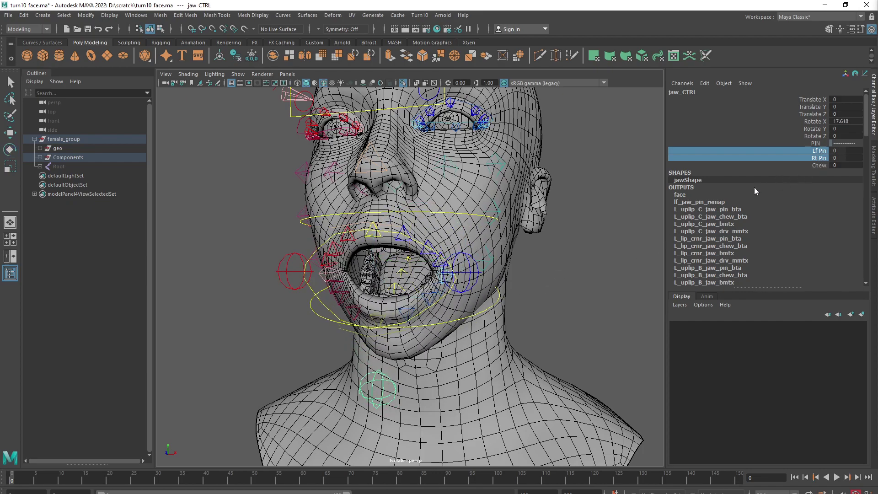
Step: Set Lf Pin and Rt Pin of jaw_CTRL to -10, test rotating the jaw, and undo the rotation
{"action": "middle_click_drag", "start_coordinate": [531, 239], "coordinate": [470, 236]}
{"action": "key", "text": "e"}
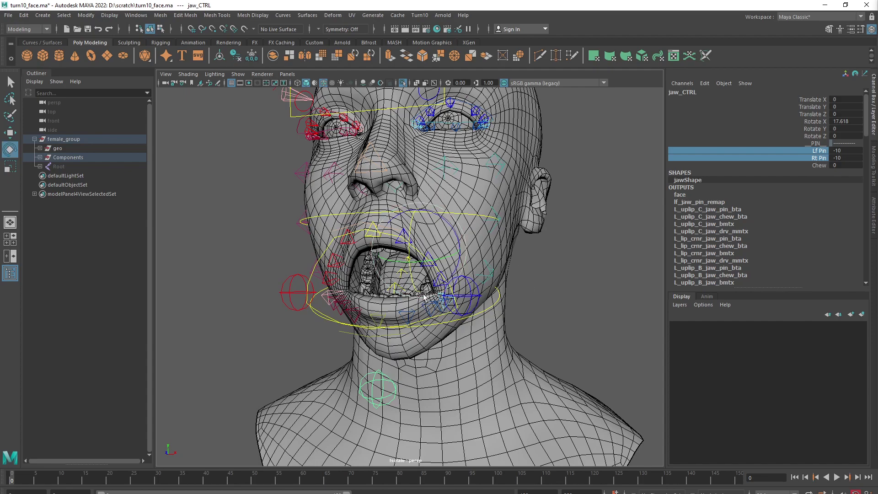
{"action": "left_click_drag", "start_coordinate": [409, 249], "coordinate": [406, 251]}
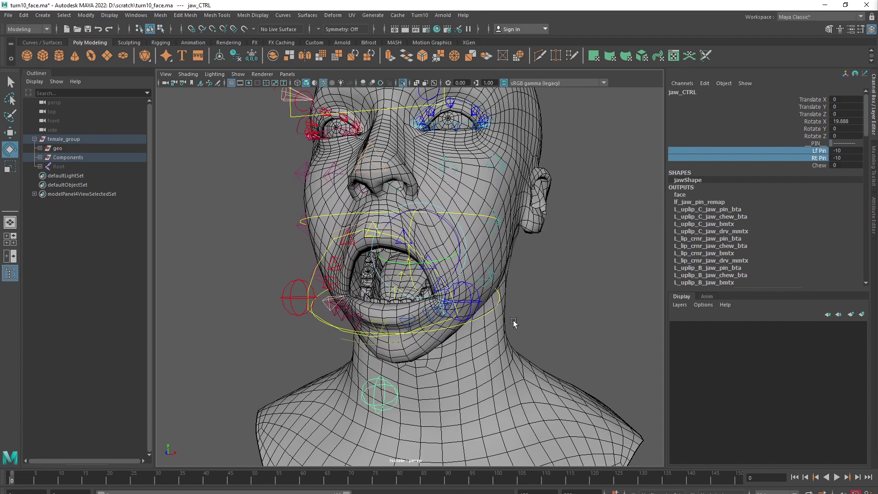
{"action": "key", "text": "ctrl+z"}
Step: Set the Chew attribute of jaw_CTRL to 10, test rotating the jaw, and undo the rotation
{"action": "left_click", "coordinate": [818, 165]}
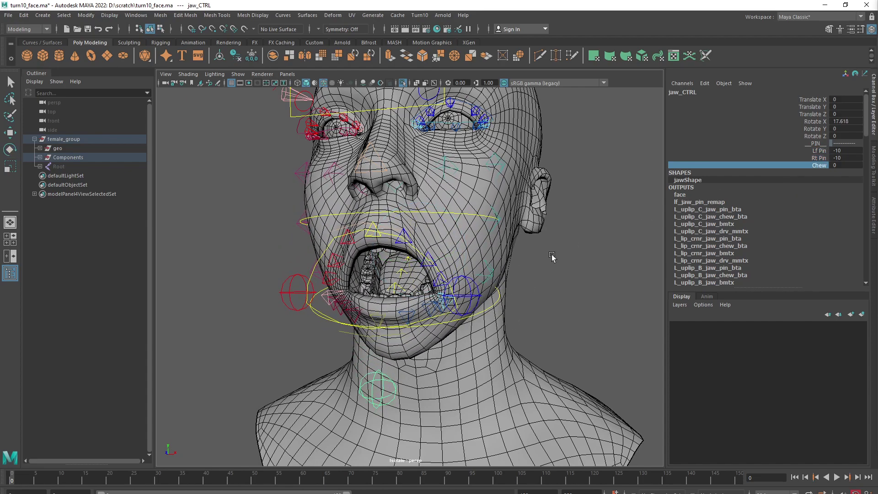
{"action": "middle_click_drag", "start_coordinate": [552, 255], "coordinate": [601, 242]}
{"action": "key", "text": "e"}
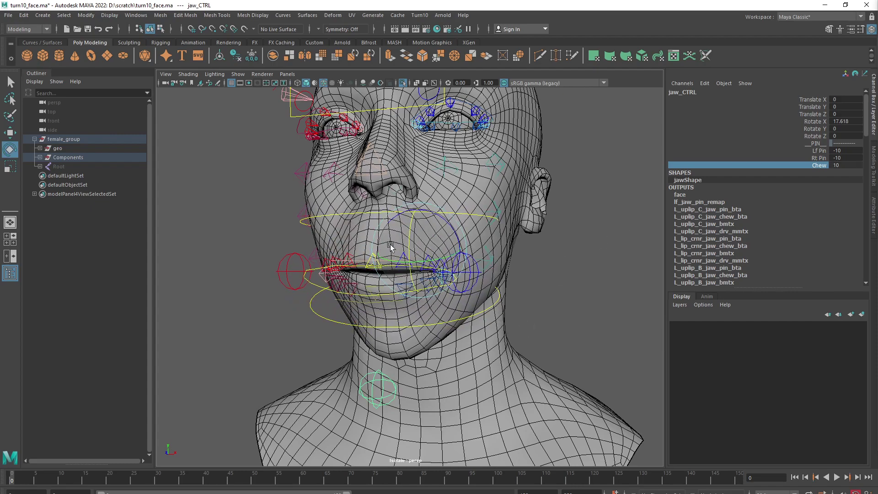
{"action": "left_click_drag", "start_coordinate": [410, 259], "coordinate": [457, 273]}
{"action": "key", "text": "ctrl+z"}
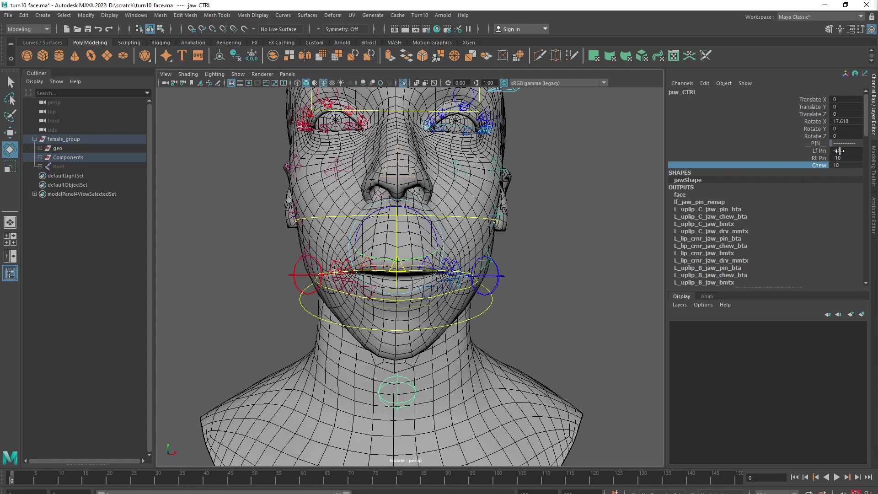
Step: Set Lf Pin, Rt Pin and Chew of jaw_CTRL to 0, check C_mouth_all_CTRL, and reselect the jaw control
{"action": "left_click_drag", "start_coordinate": [840, 150], "coordinate": [848, 163]}
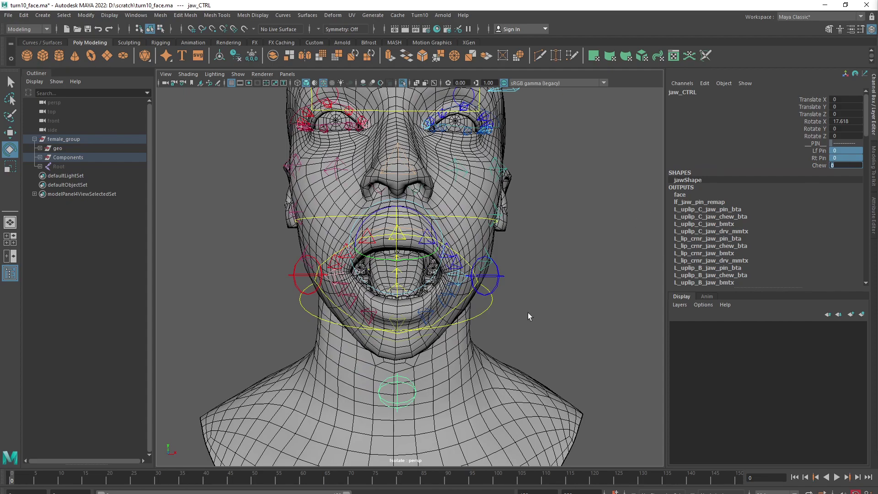
{"action": "mouse_move", "coordinate": [527, 313]}
{"action": "left_mouse_down", "text": "alt"}
{"action": "mouse_move", "coordinate": [538, 323]}
{"action": "mouse_move", "coordinate": [511, 314]}
{"action": "left_mouse_up", "text": "alt"}
{"action": "left_click", "coordinate": [493, 303]}
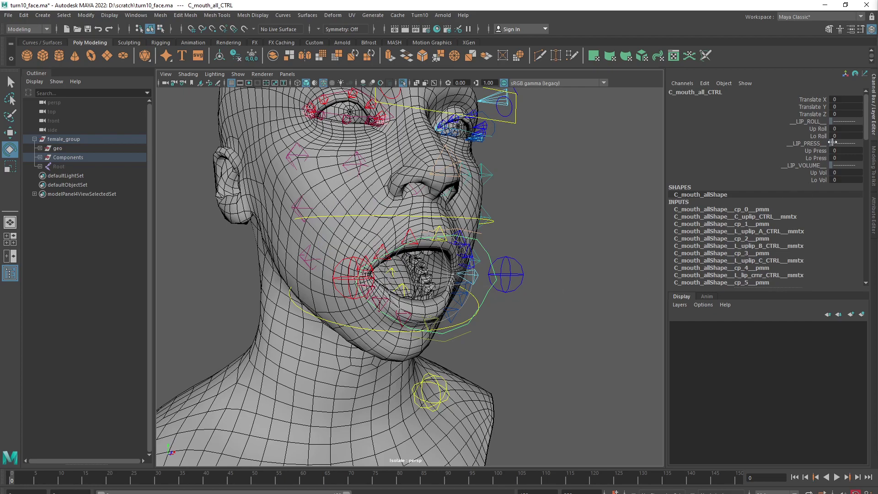
{"action": "left_click", "coordinate": [433, 379]}
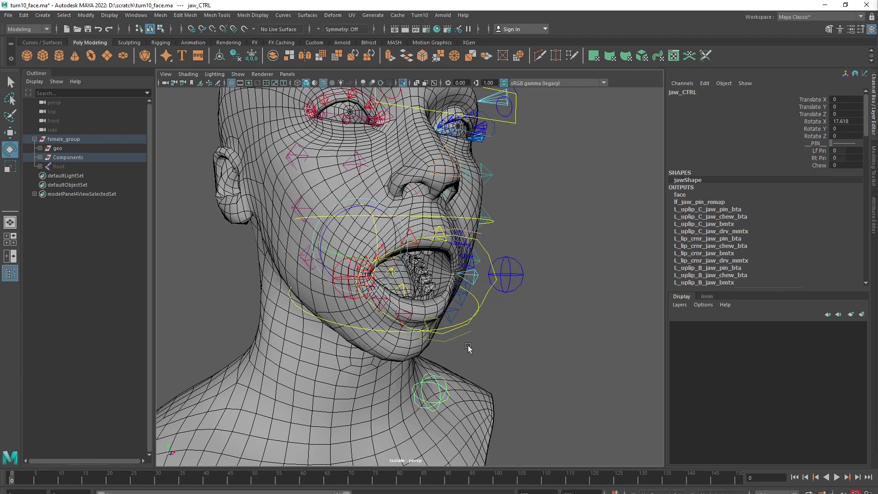
Step: Set Rotate X of jaw_CTRL to 0 to close the mouth
{"action": "double_click", "coordinate": [851, 121]}
{"action": "type", "text": "0"}
{"action": "key", "text": "Return"}
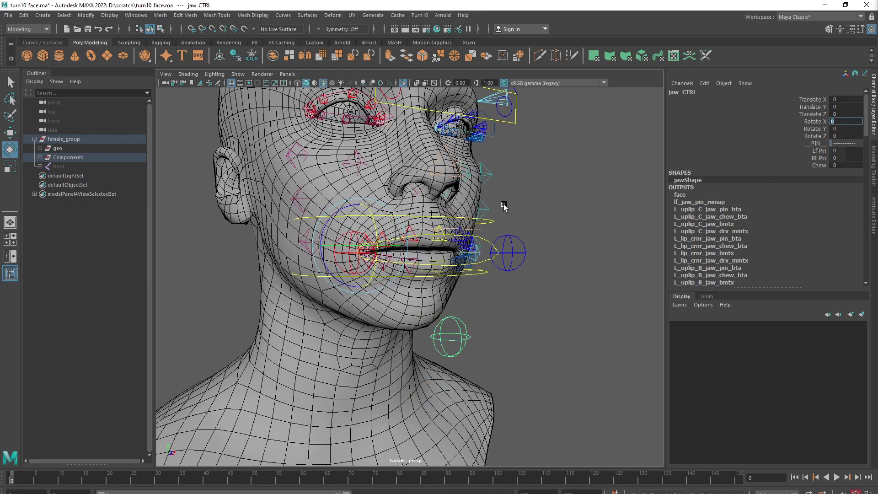
{"action": "left_click_drag", "start_coordinate": [504, 207], "coordinate": [296, 310], "text": "alt"}
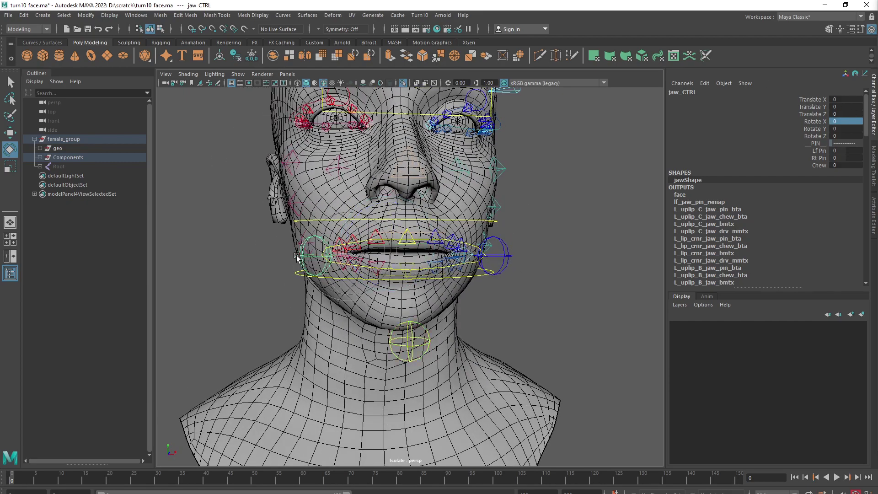
Step: Raise R_mouth_CTRL and L_mouth_CTRL together to a Translate Y of about 8
{"action": "left_click", "coordinate": [296, 255]}
{"action": "left_click_drag", "start_coordinate": [402, 320], "coordinate": [433, 325], "text": "alt"}
{"action": "left_click", "coordinate": [523, 246]}
{"action": "key", "text": "w"}
{"action": "left_click_drag", "start_coordinate": [522, 247], "coordinate": [492, 222], "text": "alt"}
Step: Rotate jaw_CTRL open to a Rotate X of about 16.2
{"action": "left_click", "coordinate": [494, 334]}
{"action": "key", "text": "e"}
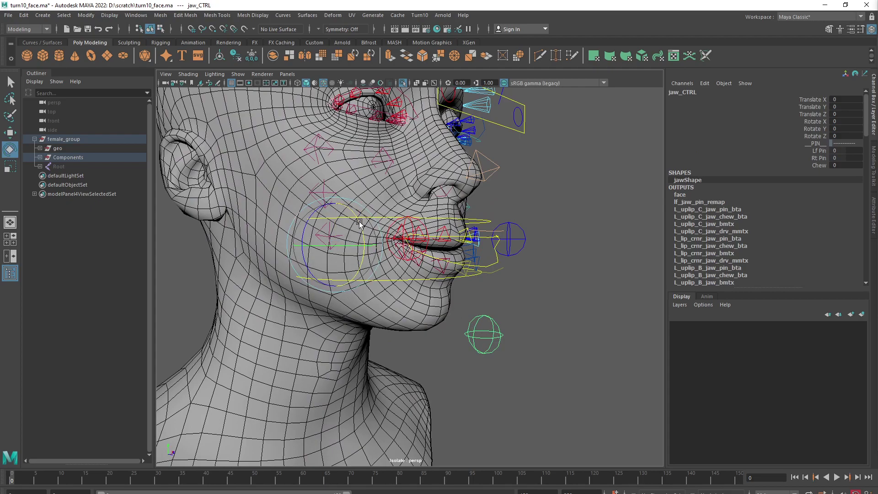
{"action": "left_click_drag", "start_coordinate": [361, 225], "coordinate": [360, 242]}
{"action": "left_click_drag", "start_coordinate": [428, 295], "coordinate": [396, 295], "text": "alt"}
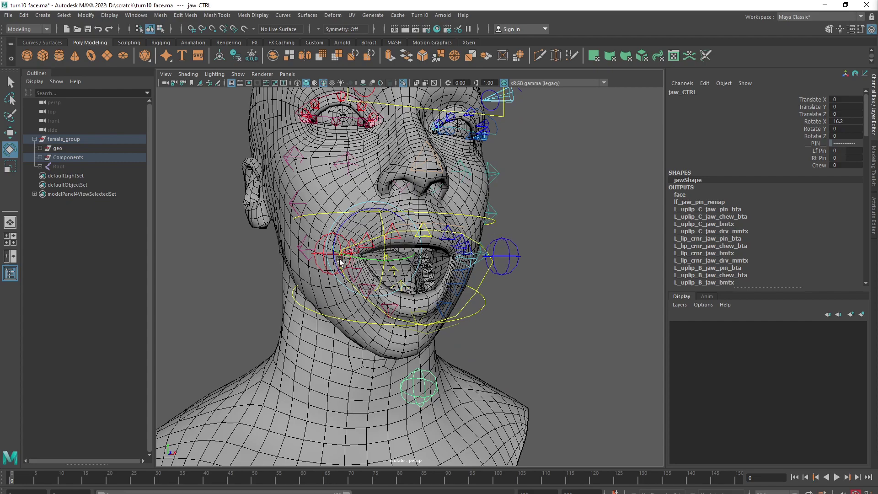
Step: With the jaw open, raise both mouth corner controls to a Translate Y of about 22.5
{"action": "left_click", "coordinate": [318, 255]}
{"action": "key", "text": "w"}
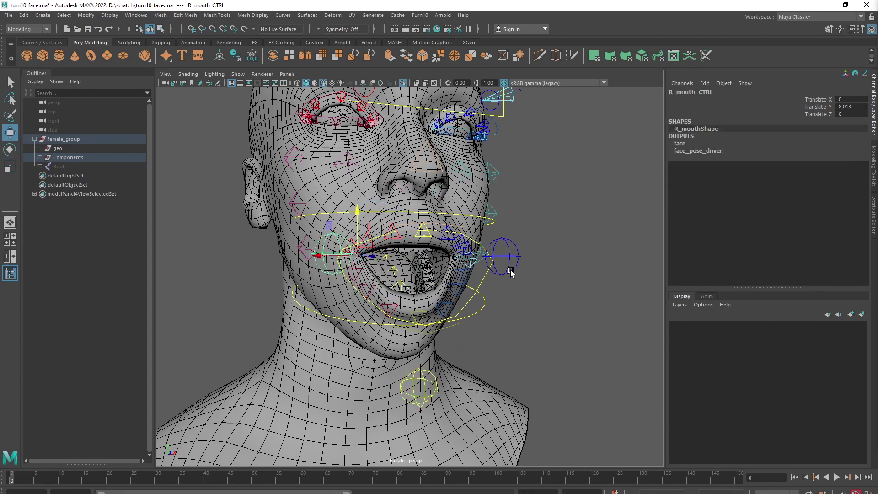
{"action": "left_click", "coordinate": [519, 255]}
{"action": "left_click_drag", "start_coordinate": [454, 229], "coordinate": [454, 213]}
{"action": "left_click_drag", "start_coordinate": [490, 341], "coordinate": [491, 364], "text": "alt"}
{"action": "left_click_drag", "start_coordinate": [483, 304], "coordinate": [448, 323], "text": "alt"}
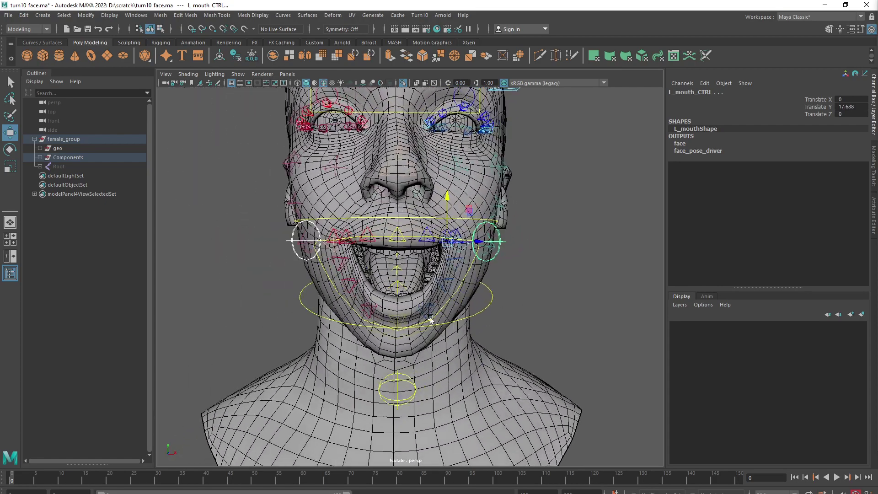
{"action": "middle_click_drag", "start_coordinate": [447, 323], "coordinate": [464, 309]}
Step: Set Translate X, Y and Z of both mouth corner controls to 0
{"action": "left_click", "coordinate": [862, 107]}
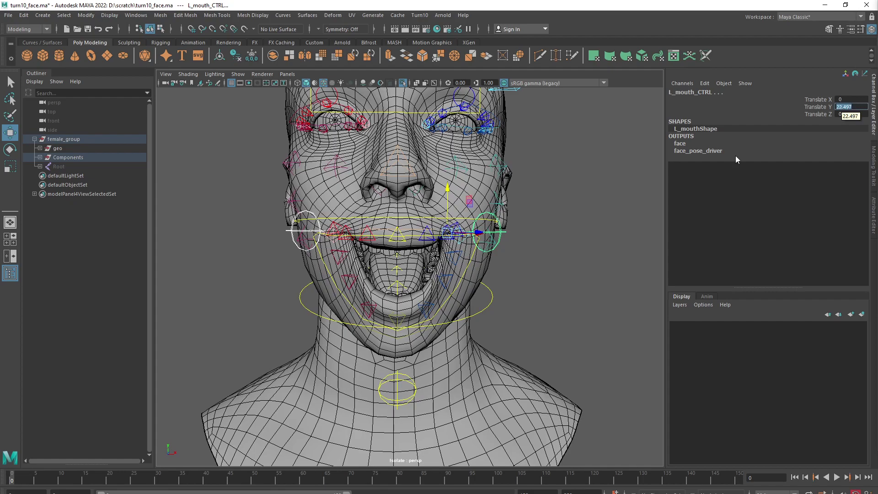
{"action": "left_click_drag", "start_coordinate": [426, 344], "coordinate": [480, 350], "text": "alt"}
{"action": "left_click_drag", "start_coordinate": [846, 99], "coordinate": [847, 114]}
{"action": "type", "text": "0"}
{"action": "key", "text": "Return"}
{"action": "left_click_drag", "start_coordinate": [512, 309], "coordinate": [531, 326], "text": "alt"}
Step: Set Lf Pin and Rt Pin of jaw_CTRL to 10 while the jaw is open
{"action": "left_click", "coordinate": [454, 379]}
{"action": "left_click_drag", "start_coordinate": [825, 150], "coordinate": [824, 157]}
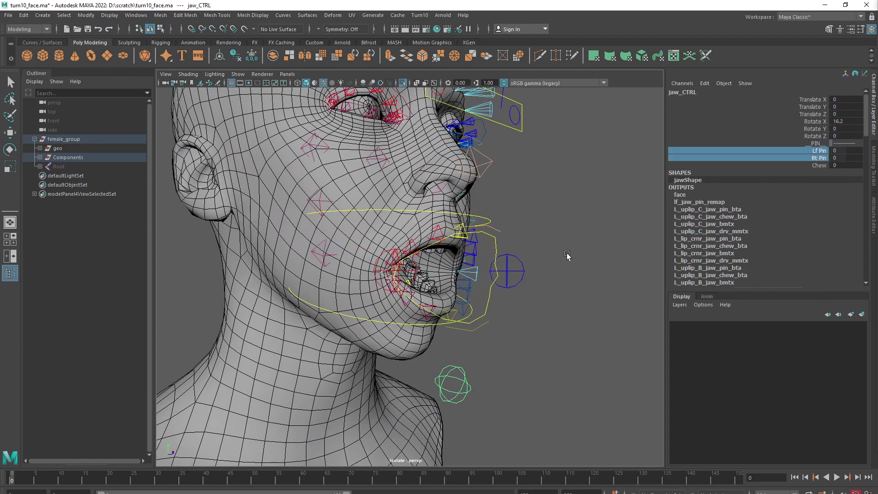
{"action": "middle_click_drag", "start_coordinate": [567, 254], "coordinate": [631, 242]}
{"action": "left_click_drag", "start_coordinate": [423, 293], "coordinate": [486, 299], "text": "alt"}
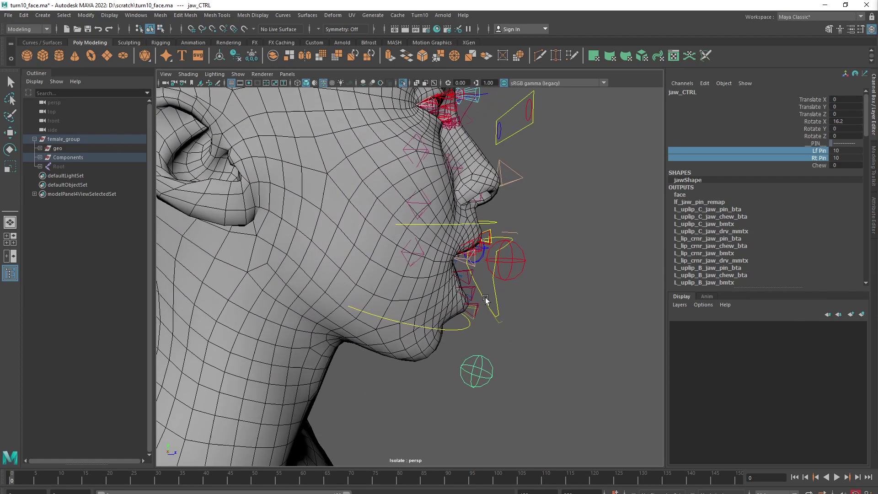
Step: With the lip corners pinned, raise both mouth corner controls to a Translate Y of about 8.2
{"action": "left_click", "coordinate": [523, 260]}
{"action": "key", "text": "w"}
{"action": "left_click_drag", "start_coordinate": [521, 266], "coordinate": [471, 284], "text": "alt"}
{"action": "left_click", "coordinate": [525, 248], "text": "shift"}
{"action": "left_click_drag", "start_coordinate": [540, 340], "coordinate": [504, 339], "text": "alt"}
{"action": "middle_click_drag", "start_coordinate": [521, 364], "coordinate": [520, 346]}
{"action": "middle_click_drag", "start_coordinate": [569, 296], "coordinate": [567, 299]}
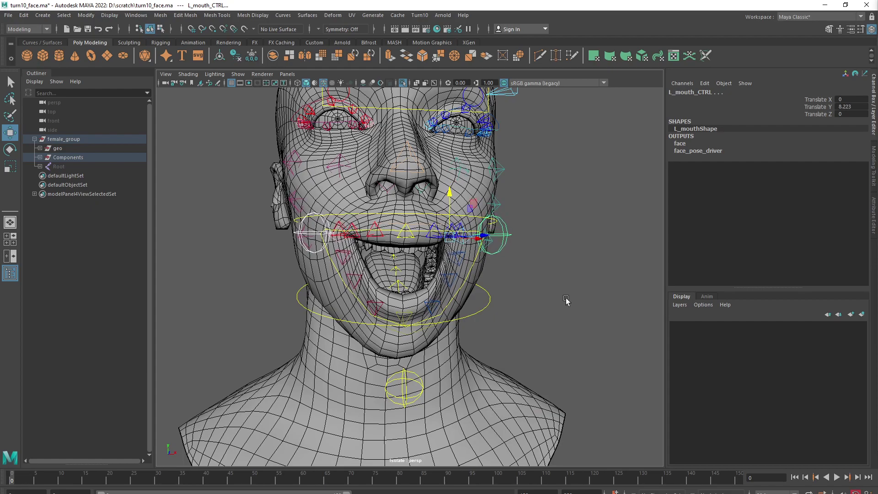
Step: Reset all translate values of the raised left and right mouth controls to 0
{"action": "left_click", "coordinate": [853, 106]}
{"action": "left_click_drag", "start_coordinate": [510, 309], "coordinate": [538, 313], "text": "alt"}
{"action": "left_click_drag", "start_coordinate": [848, 100], "coordinate": [852, 113]}
{"action": "key", "text": "Return"}
{"action": "left_click_drag", "start_coordinate": [572, 302], "coordinate": [502, 364], "text": "alt"}
Step: Set Rotate X, Lf Pin, Rt Pin and Chew of jaw_CTRL to 0
{"action": "left_click", "coordinate": [447, 382]}
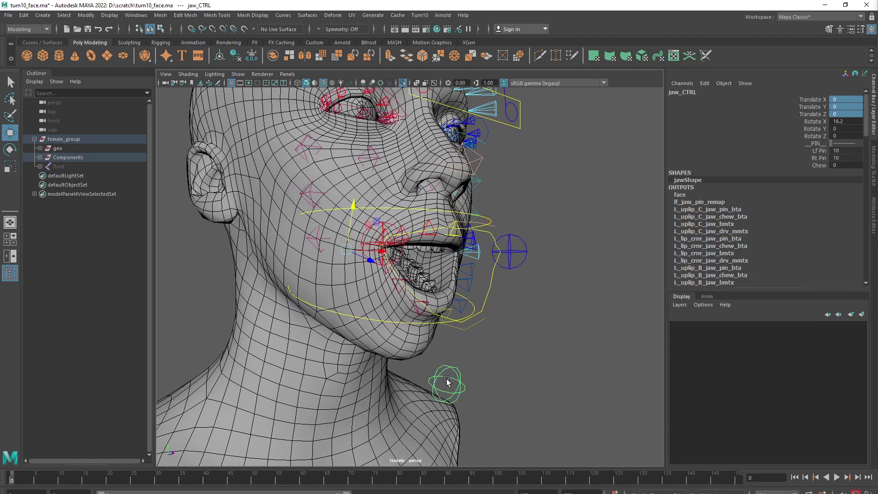
{"action": "double_click", "coordinate": [845, 121]}
{"action": "type", "text": "0"}
{"action": "key", "text": "Return"}
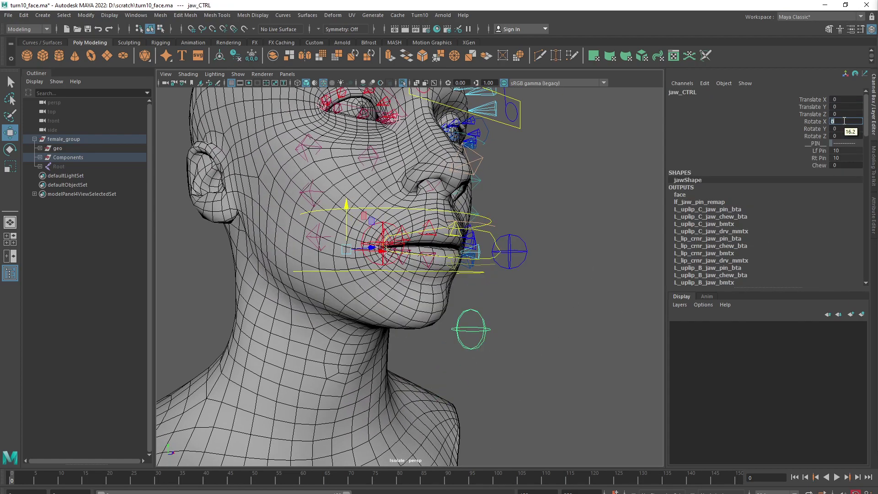
{"action": "left_click_drag", "start_coordinate": [844, 151], "coordinate": [844, 166]}
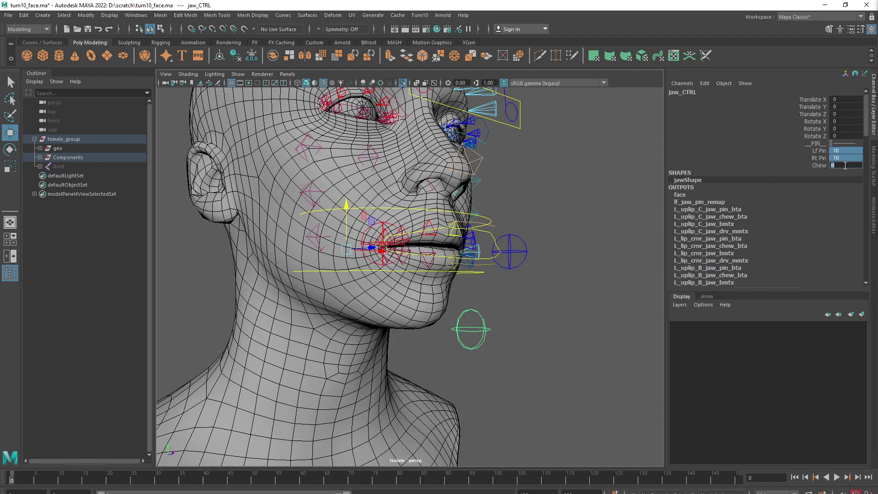
{"action": "left_click_drag", "start_coordinate": [534, 301], "coordinate": [512, 316], "text": "alt"}
{"action": "left_click_drag", "start_coordinate": [463, 344], "coordinate": [470, 325], "text": "alt"}
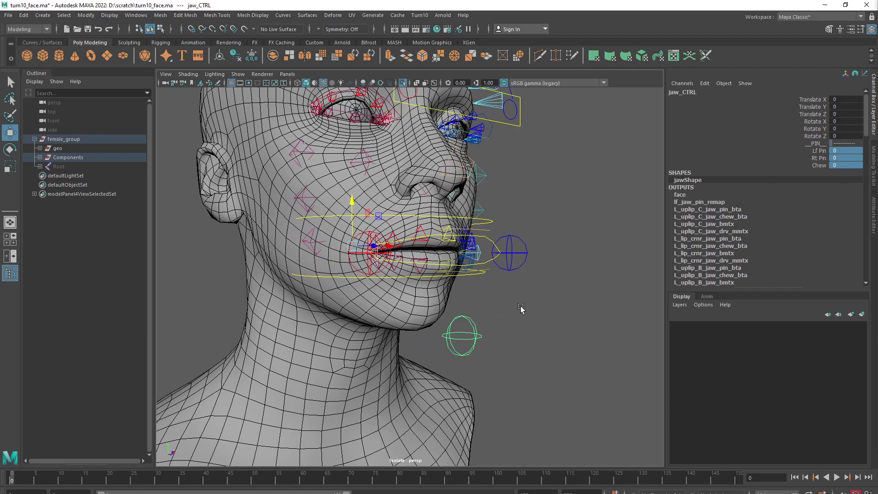
Step: Test rotating the unpinned jaw open to a Rotate X of about 17.4 and undo the rotation
{"action": "key", "text": "e"}
{"action": "left_click_drag", "start_coordinate": [369, 220], "coordinate": [372, 256]}
{"action": "left_click_drag", "start_coordinate": [627, 179], "coordinate": [562, 202], "text": "alt"}
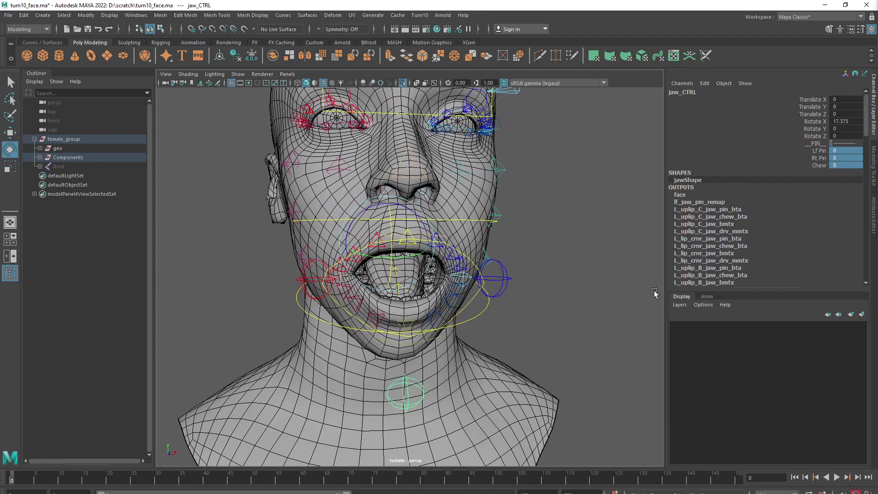
{"action": "key", "text": "ctrl+z"}
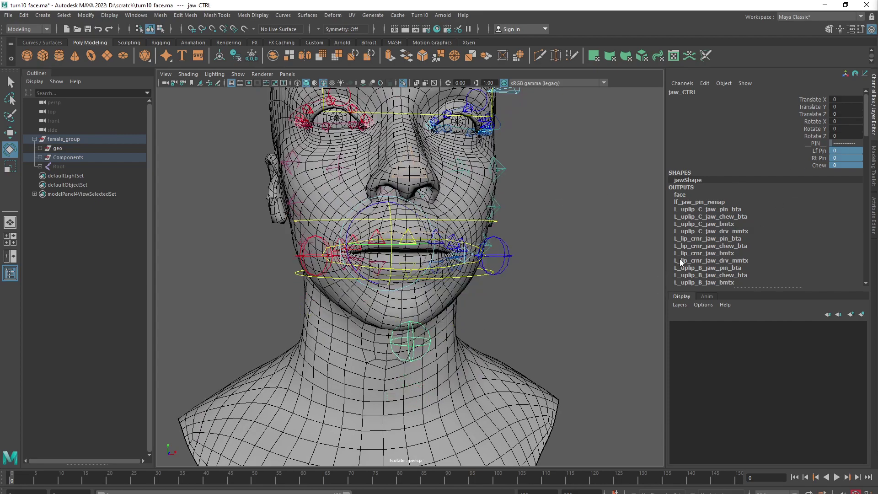
Step: Test moving both mouth corner controls together with the jaw closed, and undo each move
{"action": "left_click", "coordinate": [505, 247]}
{"action": "left_click_drag", "start_coordinate": [519, 259], "coordinate": [563, 262], "text": "alt"}
{"action": "left_click_drag", "start_coordinate": [512, 356], "coordinate": [532, 271], "text": "alt"}
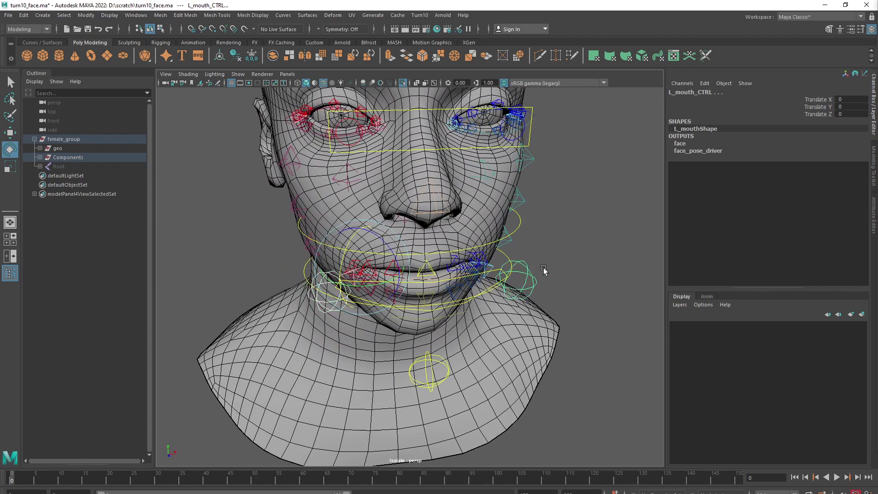
{"action": "key", "text": "w"}
{"action": "left_click_drag", "start_coordinate": [557, 333], "coordinate": [510, 294], "text": "alt"}
{"action": "key", "text": "ctrl+z"}
{"action": "left_click_drag", "start_coordinate": [466, 222], "coordinate": [467, 204]}
{"action": "key", "text": "ctrl+z"}
{"action": "left_click_drag", "start_coordinate": [513, 313], "coordinate": [495, 337], "text": "alt"}
{"action": "mouse_move", "coordinate": [482, 282]}
{"action": "left_mouse_down"}
{"action": "mouse_move", "coordinate": [488, 294]}
{"action": "mouse_move", "coordinate": [483, 286]}
{"action": "left_mouse_up"}
{"action": "key", "text": "ctrl+z"}
Step: Test moving and scaling the left lower cheek control, L_cheek_lo_CTRL
{"action": "left_click_drag", "start_coordinate": [514, 355], "coordinate": [525, 287], "text": "alt"}
{"action": "left_click", "coordinate": [511, 241]}
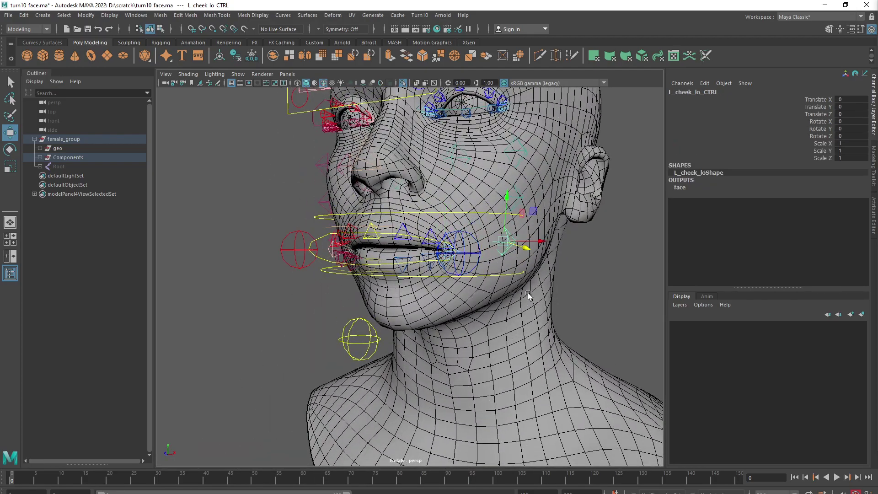
{"action": "left_click_drag", "start_coordinate": [511, 241], "coordinate": [552, 296], "text": "alt"}
{"action": "middle_click_drag", "start_coordinate": [542, 274], "coordinate": [581, 300]}
{"action": "left_click_drag", "start_coordinate": [584, 303], "coordinate": [567, 312], "text": "alt"}
{"action": "key", "text": "r"}
{"action": "middle_click_drag", "start_coordinate": [567, 312], "coordinate": [581, 312]}
{"action": "mouse_move", "coordinate": [581, 312]}
{"action": "left_mouse_down", "text": "alt"}
{"action": "mouse_move", "coordinate": [584, 323]}
{"action": "mouse_move", "coordinate": [649, 328]}
{"action": "mouse_move", "coordinate": [583, 324]}
{"action": "left_mouse_up", "text": "alt"}
{"action": "right_click_drag", "start_coordinate": [592, 304], "coordinate": [524, 297], "text": "alt"}
{"action": "left_click_drag", "start_coordinate": [524, 296], "coordinate": [539, 282], "text": "alt"}
Step: Set the translate and rotate values of L_cheek_lo_CTRL to 0 and its scale values to 1
{"action": "left_click_drag", "start_coordinate": [850, 100], "coordinate": [851, 158]}
{"action": "type", "text": "0"}
{"action": "key", "text": "Return"}
{"action": "type", "text": "1"}
{"action": "key", "text": "Return"}
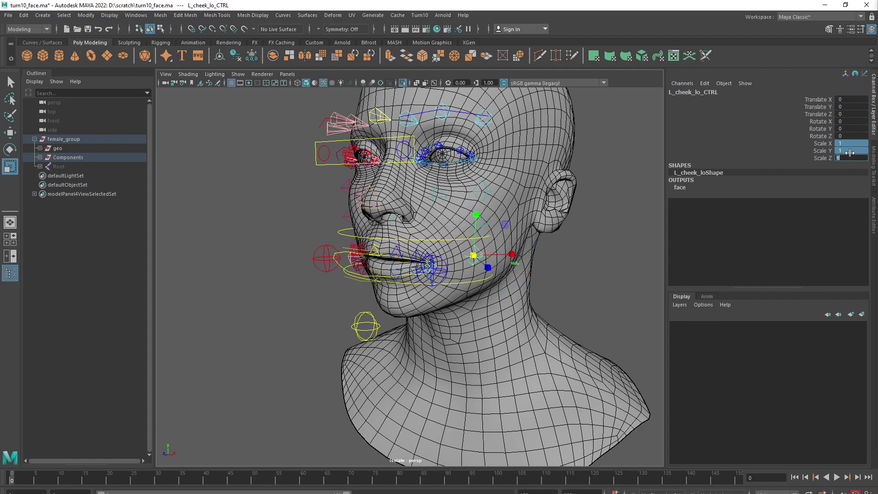
Step: Move C_top_palate_CTRL out in front of the face to about -34.5, -12.2, 101.3 in X, Y and Z
{"action": "left_click_drag", "start_coordinate": [430, 295], "coordinate": [457, 337], "text": "alt"}
{"action": "left_click", "coordinate": [478, 234]}
{"action": "key", "text": "w"}
{"action": "middle_click_drag", "start_coordinate": [457, 338], "coordinate": [320, 343]}
{"action": "left_click_drag", "start_coordinate": [374, 370], "coordinate": [426, 358], "text": "alt"}
Step: Test rotating the upper teeth about their default pivot and undo the rotation
{"action": "key", "text": "e"}
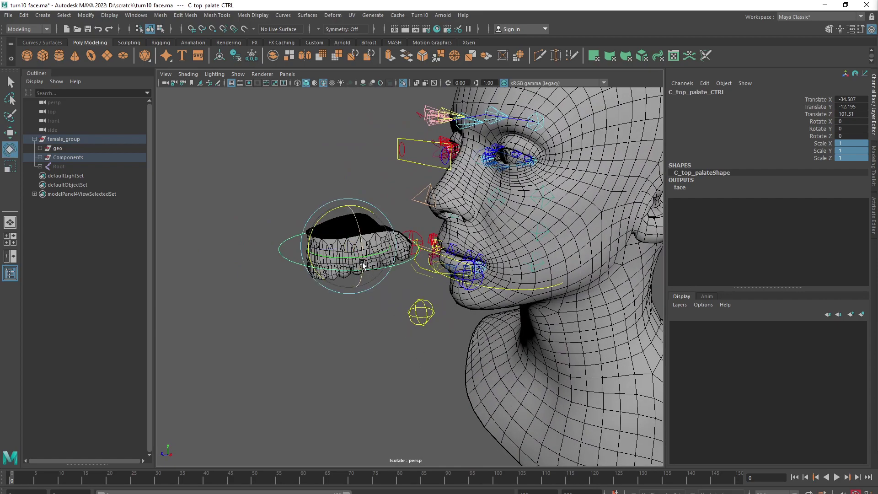
{"action": "left_click_drag", "start_coordinate": [362, 270], "coordinate": [329, 236]}
{"action": "key", "text": "ctrl+z"}
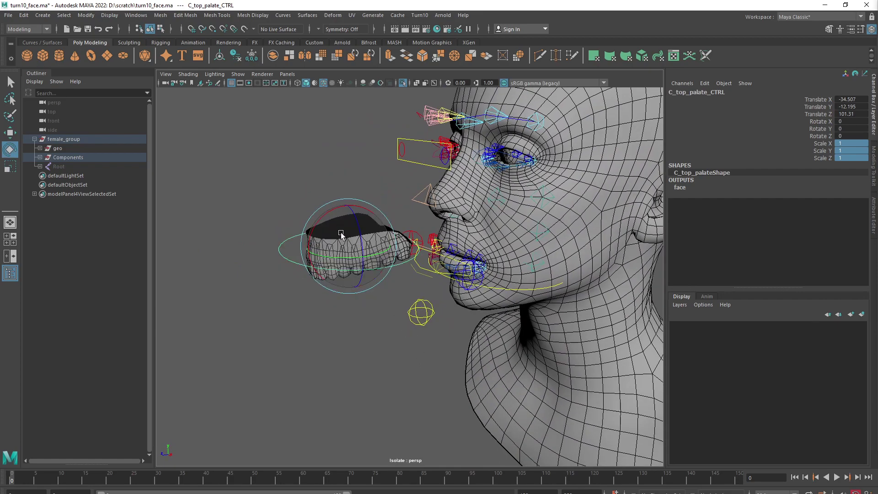
Step: Move the pivot control C_top_palate_piv_CTRL to the front of the upper teeth
{"action": "key", "text": "Up"}
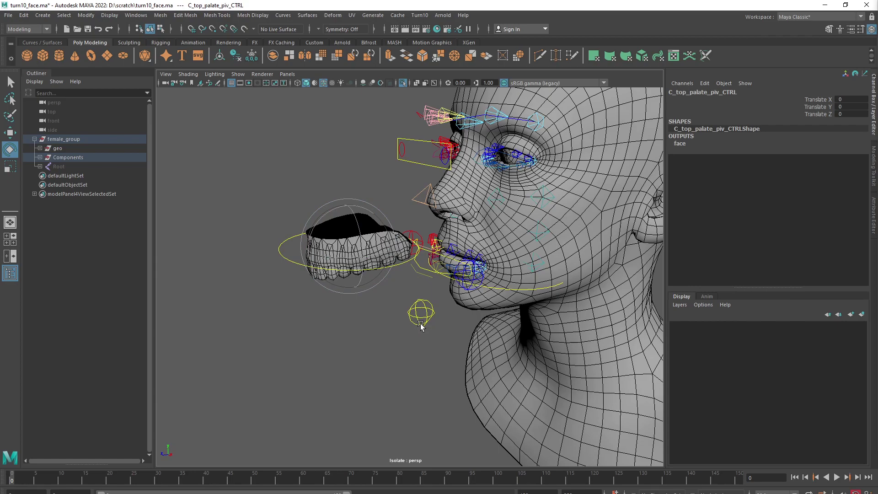
{"action": "key", "text": "w"}
{"action": "left_click_drag", "start_coordinate": [319, 258], "coordinate": [274, 257]}
Step: Reselect C_top_palate_CTRL and test rotating the upper teeth about the repositioned pivot
{"action": "key", "text": "Down"}
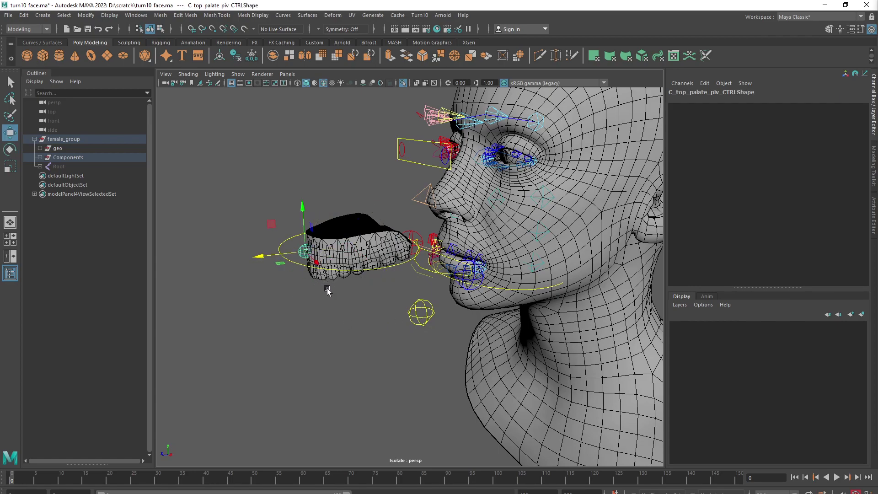
{"action": "key", "text": "Right"}
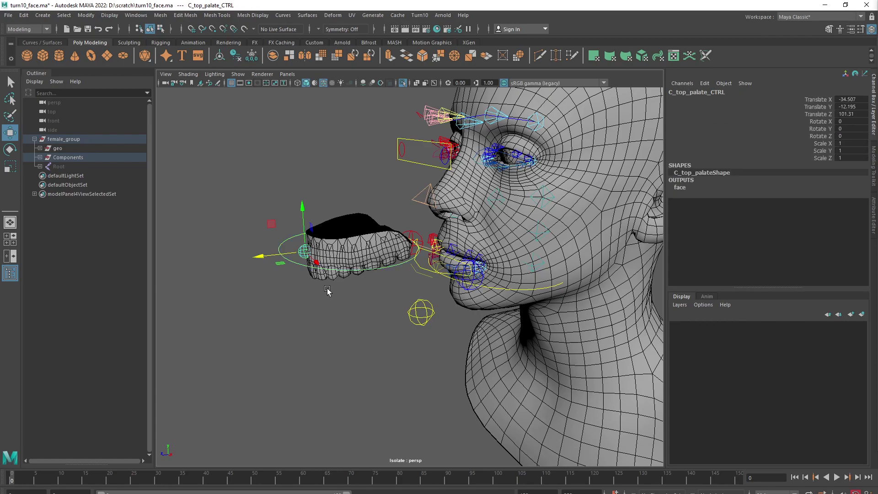
{"action": "key", "text": "e"}
{"action": "mouse_move", "coordinate": [287, 235]}
{"action": "left_mouse_down"}
{"action": "mouse_move", "coordinate": [280, 230]}
{"action": "mouse_move", "coordinate": [301, 200]}
{"action": "mouse_move", "coordinate": [288, 224]}
{"action": "mouse_move", "coordinate": [295, 237]}
{"action": "mouse_move", "coordinate": [279, 249]}
{"action": "mouse_move", "coordinate": [286, 243]}
{"action": "left_mouse_up"}
{"action": "mouse_move", "coordinate": [273, 295]}
{"action": "left_mouse_down", "text": "alt"}
{"action": "mouse_move", "coordinate": [317, 290]}
{"action": "mouse_move", "coordinate": [271, 292]}
{"action": "left_mouse_up", "text": "alt"}
{"action": "right_click_drag", "start_coordinate": [271, 292], "coordinate": [339, 288], "text": "alt"}
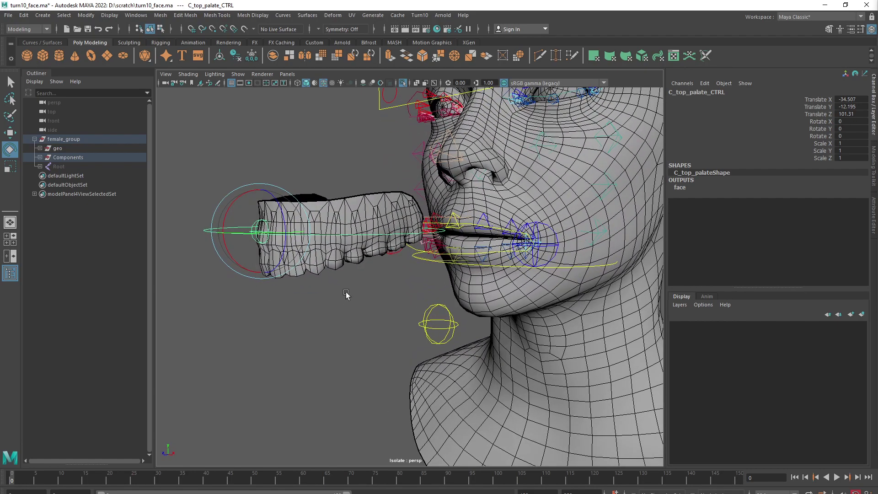
{"action": "left_click_drag", "start_coordinate": [238, 267], "coordinate": [232, 291], "text": "alt"}
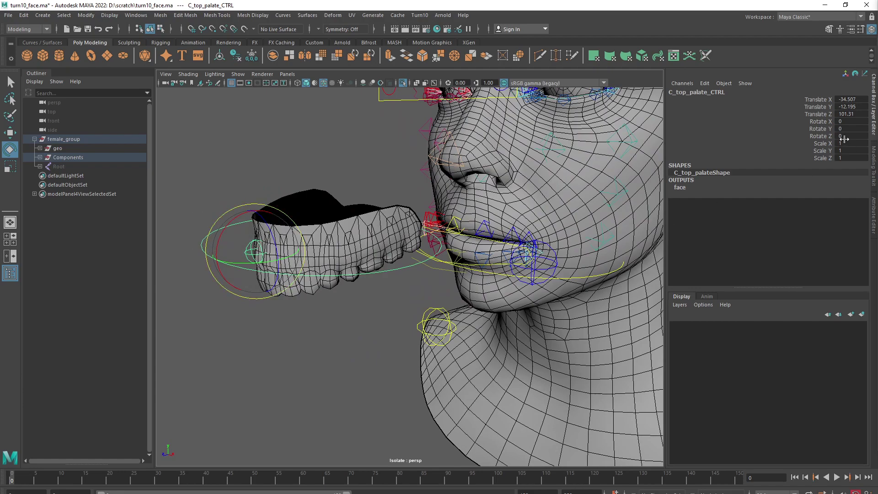
Step: Set Translate X, Y and Z of C_top_palate_CTRL to 0
{"action": "left_click_drag", "start_coordinate": [847, 99], "coordinate": [850, 115]}
{"action": "type", "text": "0"}
{"action": "key", "text": "Return"}
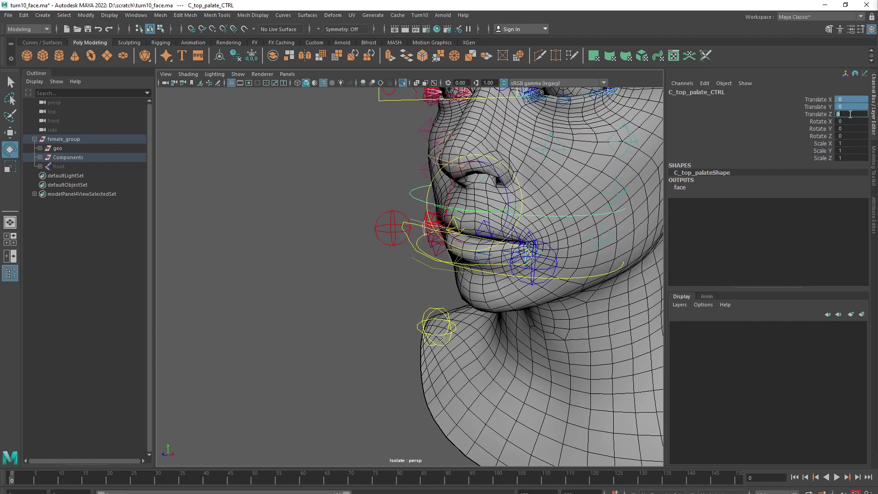
Step: Select the eye aim control C_eye_aim_CTRL in front of the eyes and set its Translate Z to 0
{"action": "right_click_drag", "start_coordinate": [577, 309], "coordinate": [457, 293], "text": "alt"}
{"action": "left_click_drag", "start_coordinate": [458, 293], "coordinate": [486, 274], "text": "alt"}
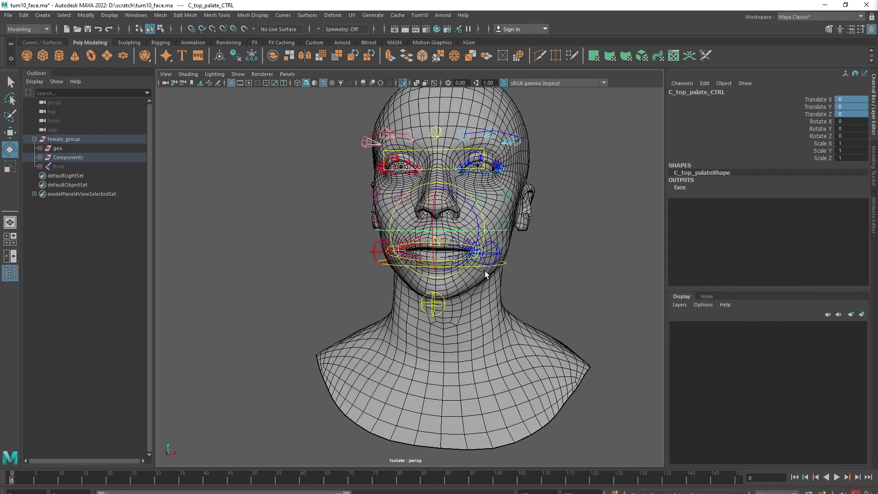
{"action": "middle_click_drag", "start_coordinate": [487, 275], "coordinate": [460, 329], "text": "alt"}
{"action": "left_click_drag", "start_coordinate": [472, 331], "coordinate": [337, 244], "text": "alt"}
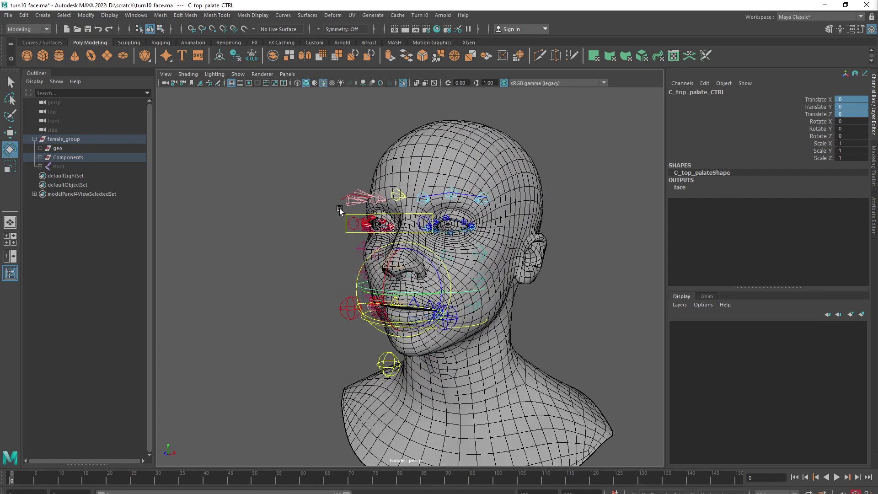
{"action": "left_click_drag", "start_coordinate": [348, 213], "coordinate": [358, 232]}
{"action": "double_click", "coordinate": [846, 112]}
{"action": "type", "text": "0"}
{"action": "key", "text": "Return"}
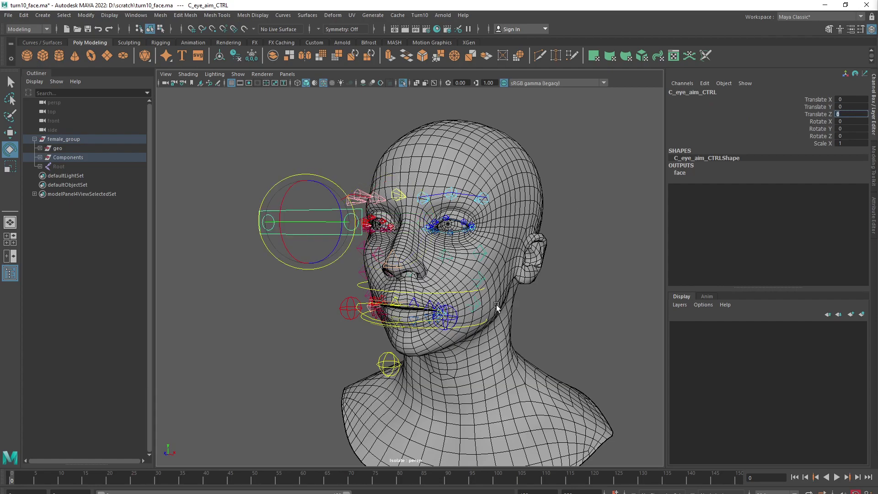